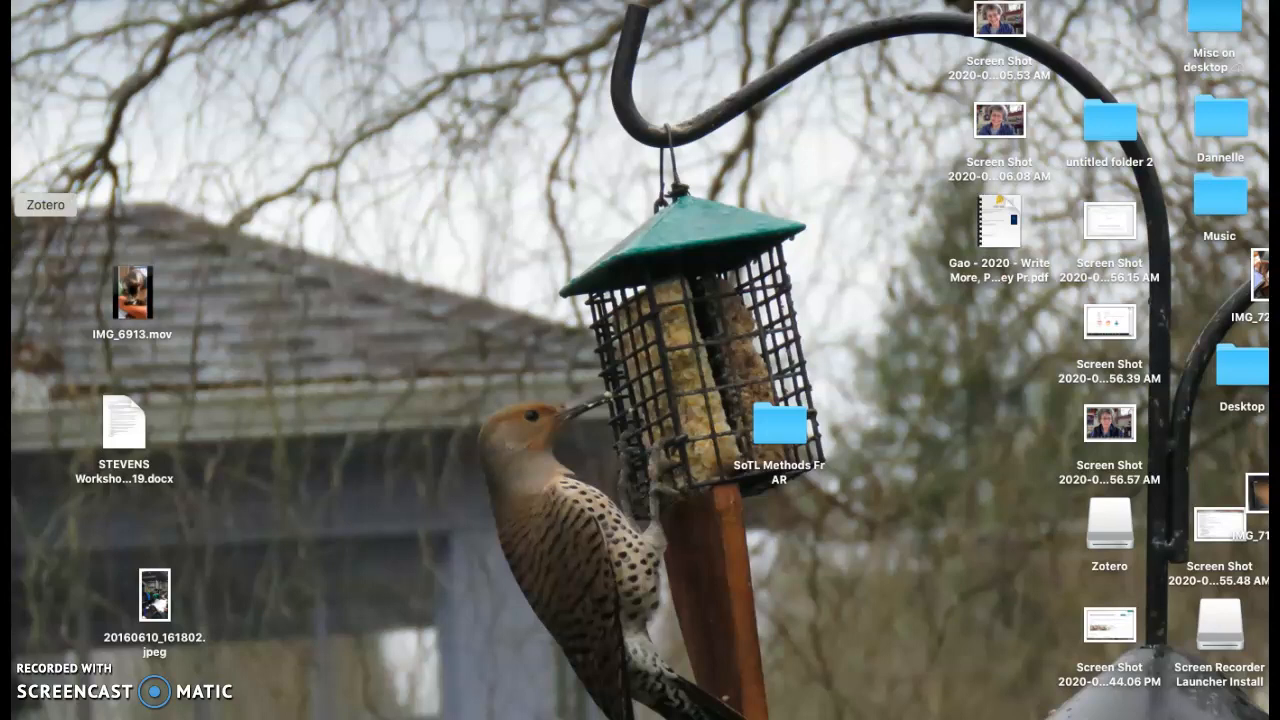
Switch to Zotero and look through the item list of My Library.
click(6, 205)
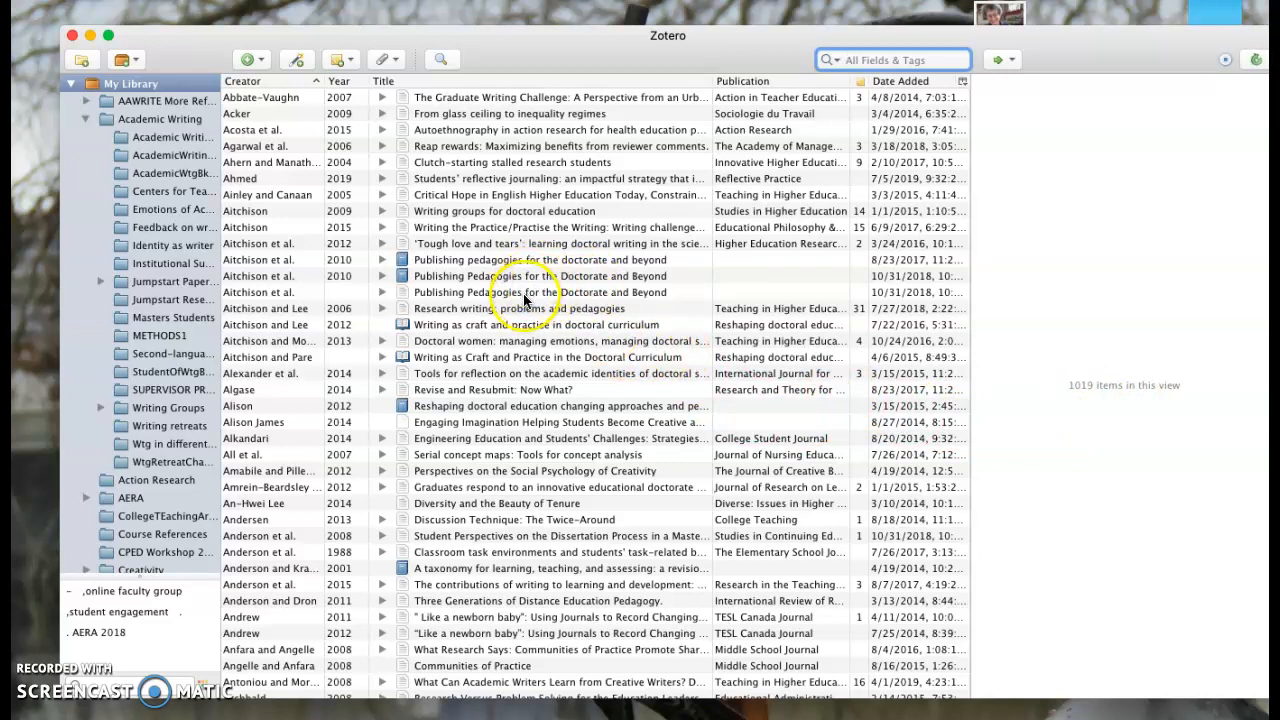
scroll(514, 390, down, 15)
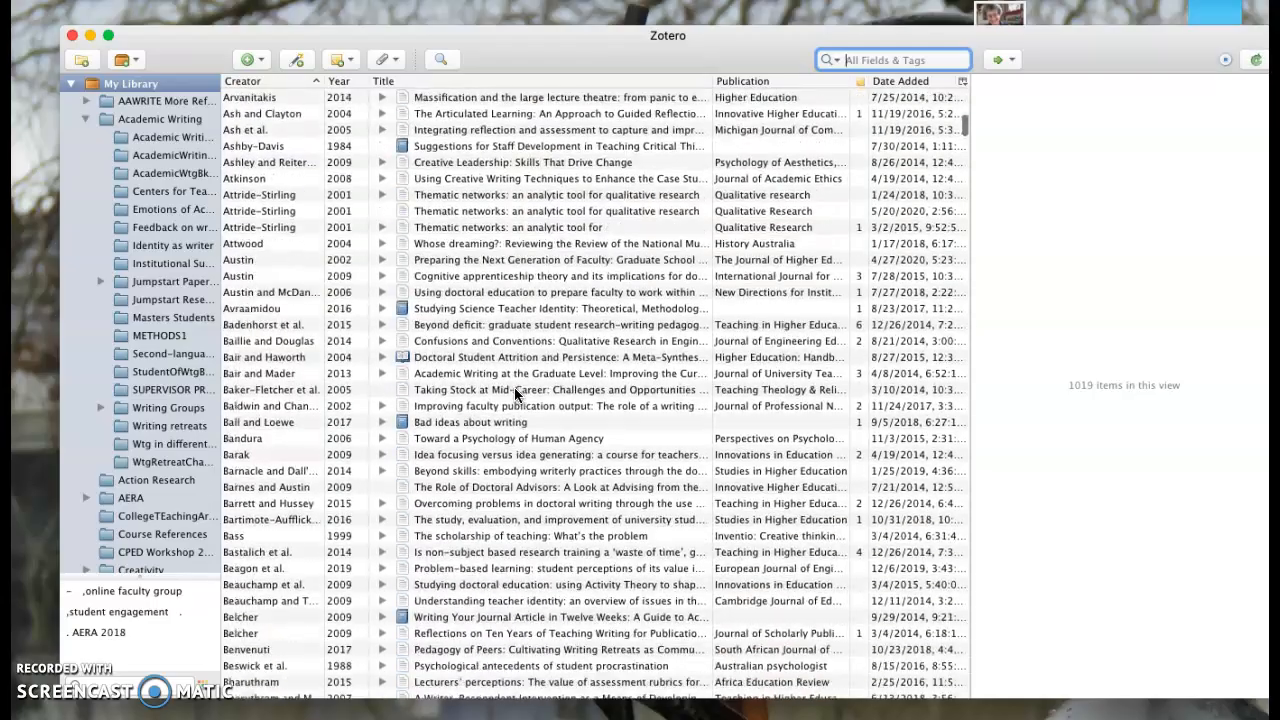
scroll(514, 392, down, 6)
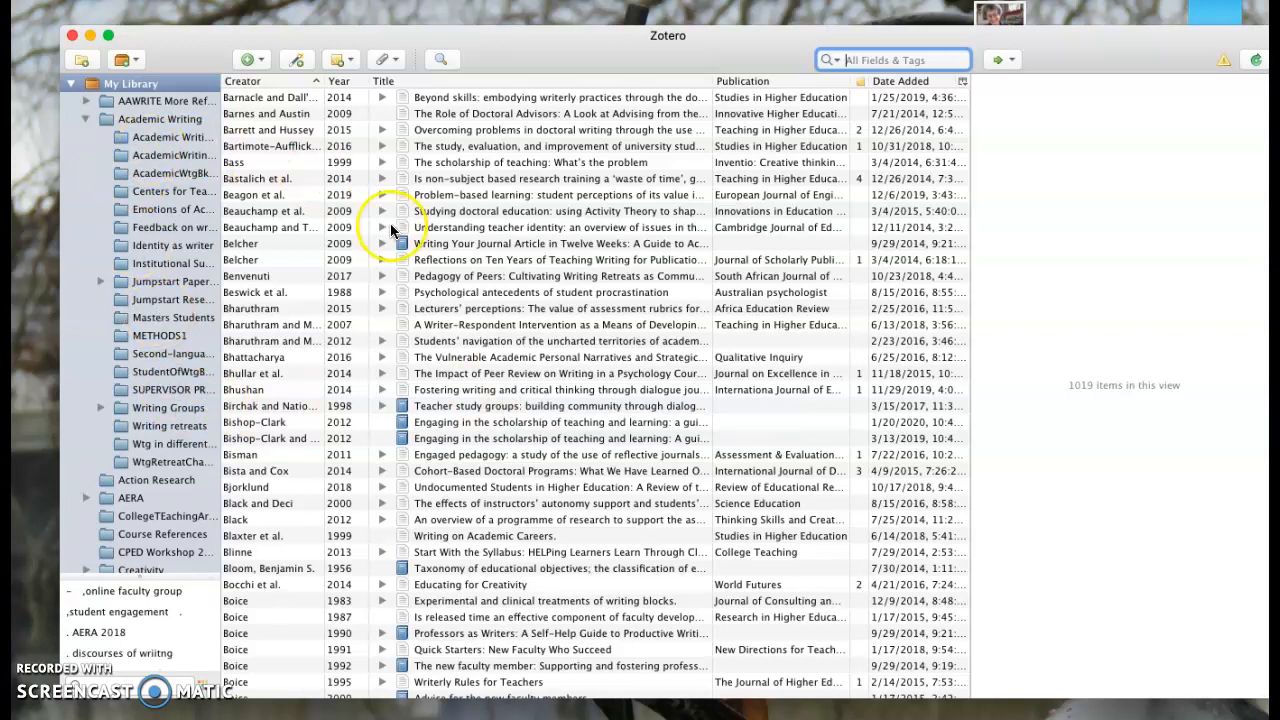
scroll(390, 230, up, 10)
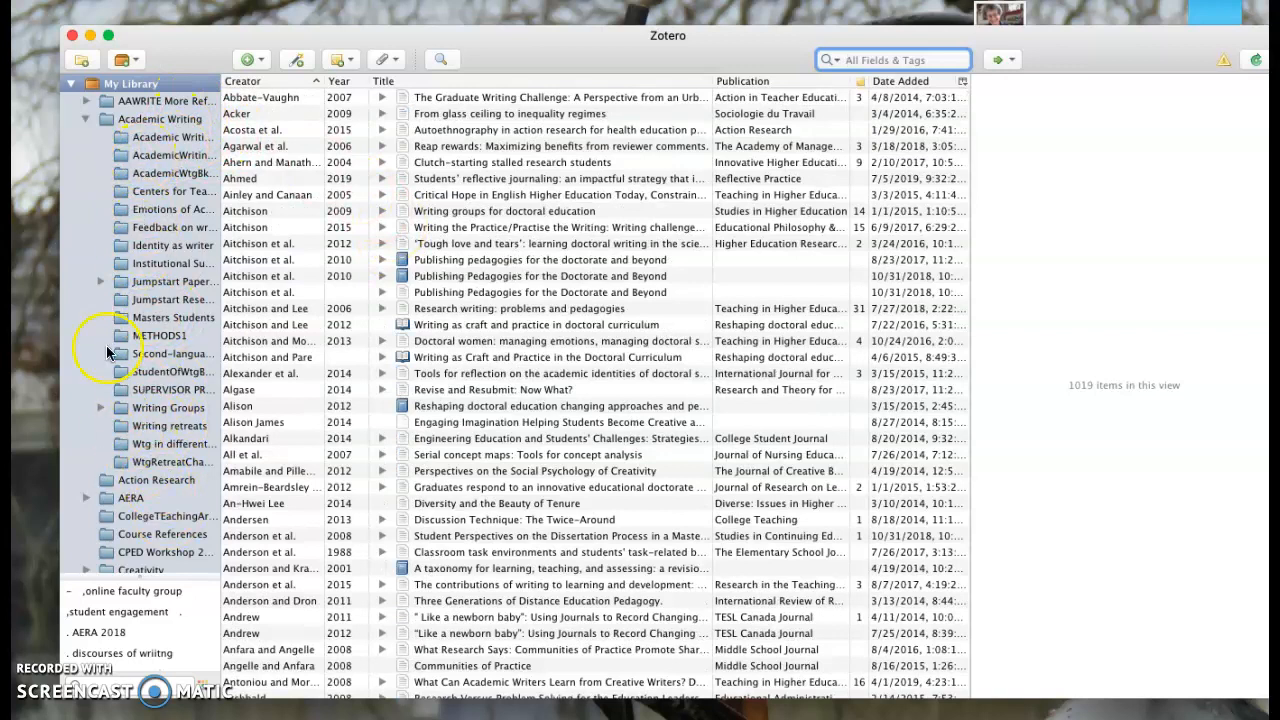
Collapse the Academic Writing, Reflection, Rubrics Short List and SOTL collections in the library tree.
click(85, 116)
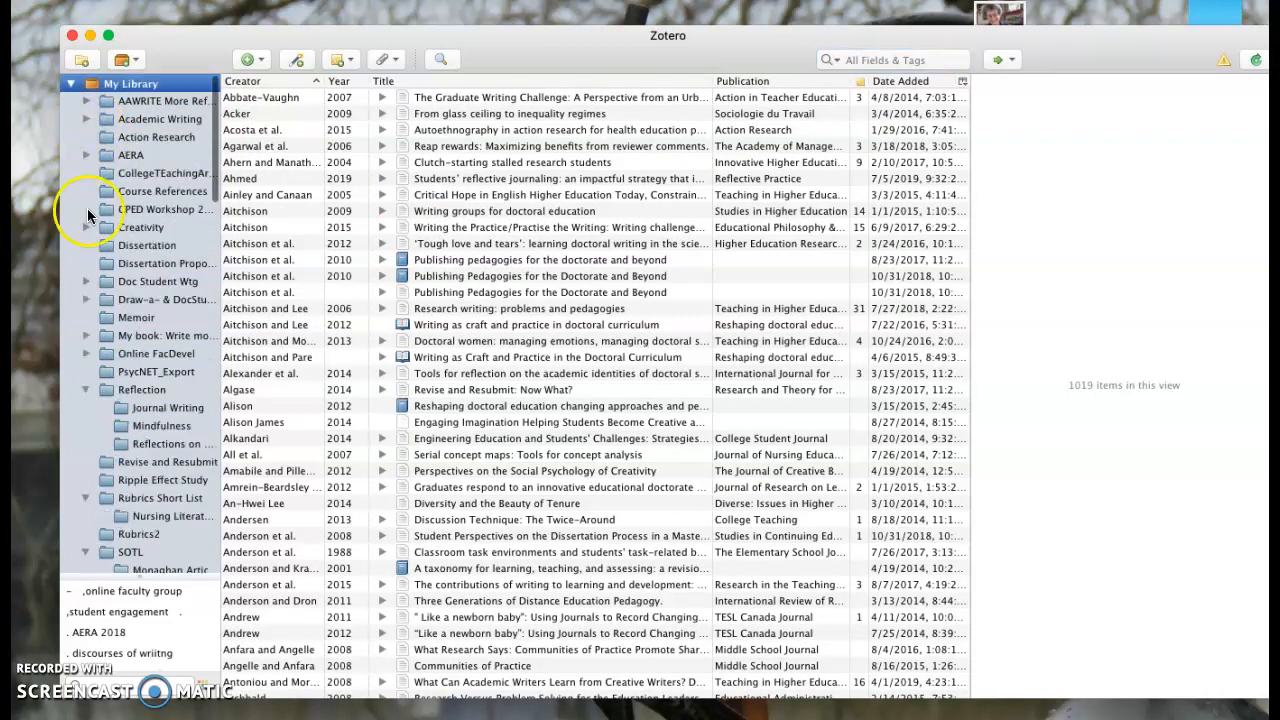
click(85, 391)
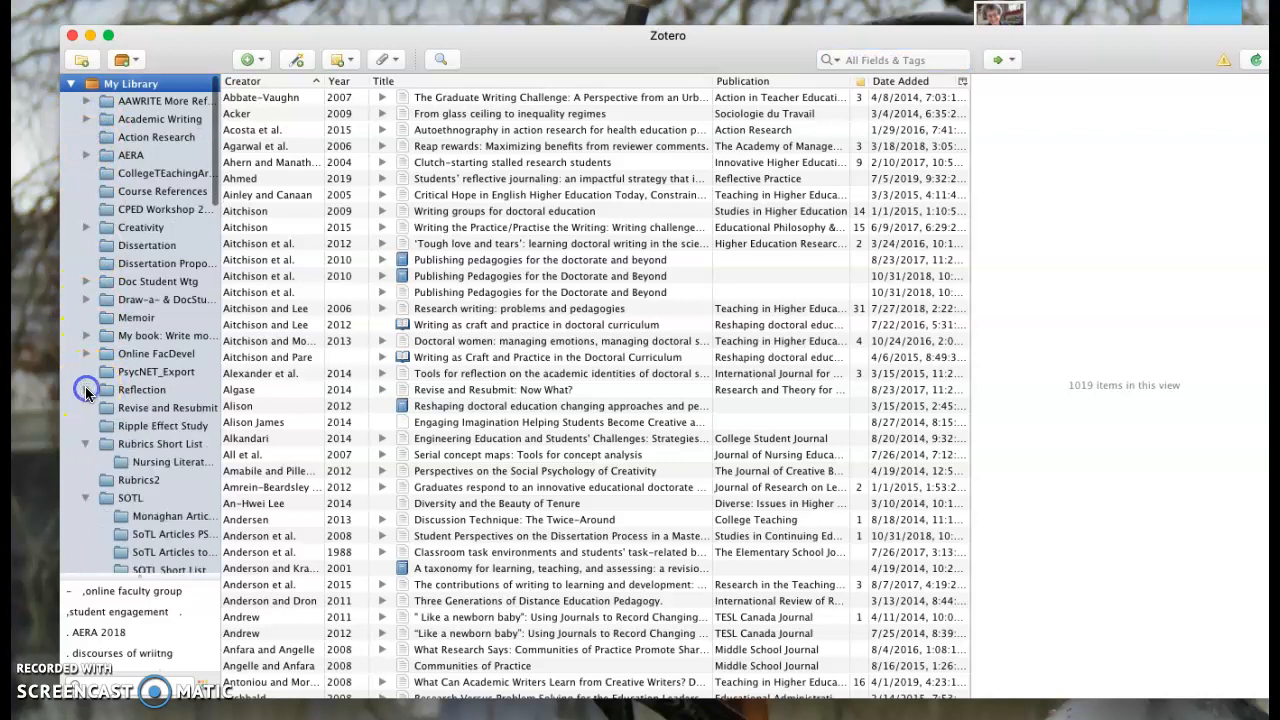
click(85, 445)
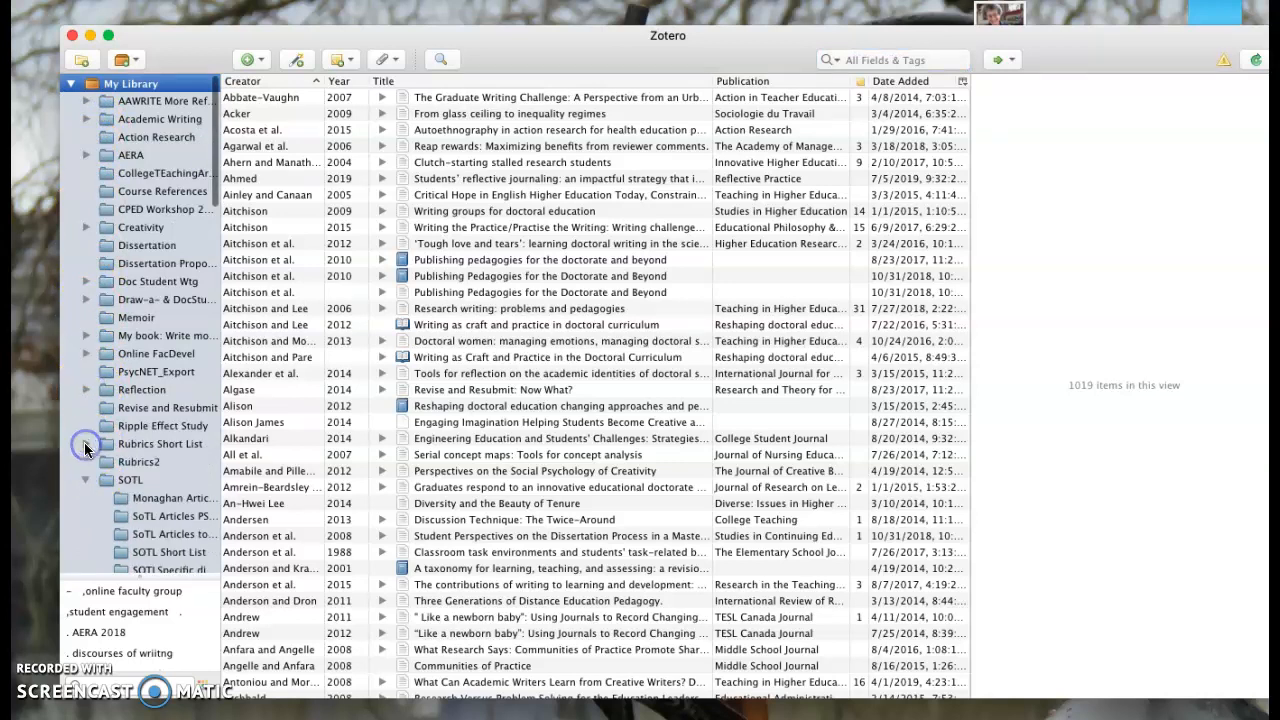
click(85, 481)
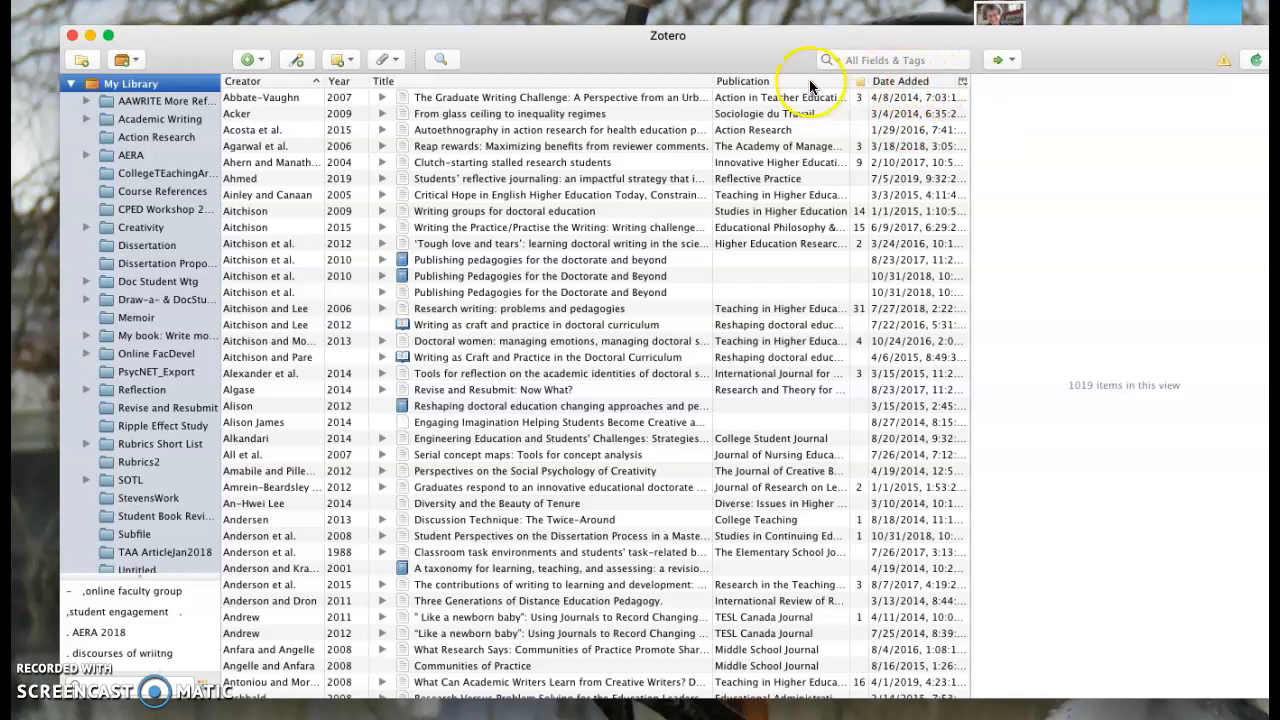
Try the notes-count column before Publication, return it to its place, and adjust the widths of the Publication and Date Added columns.
drag(861, 90, 714, 82)
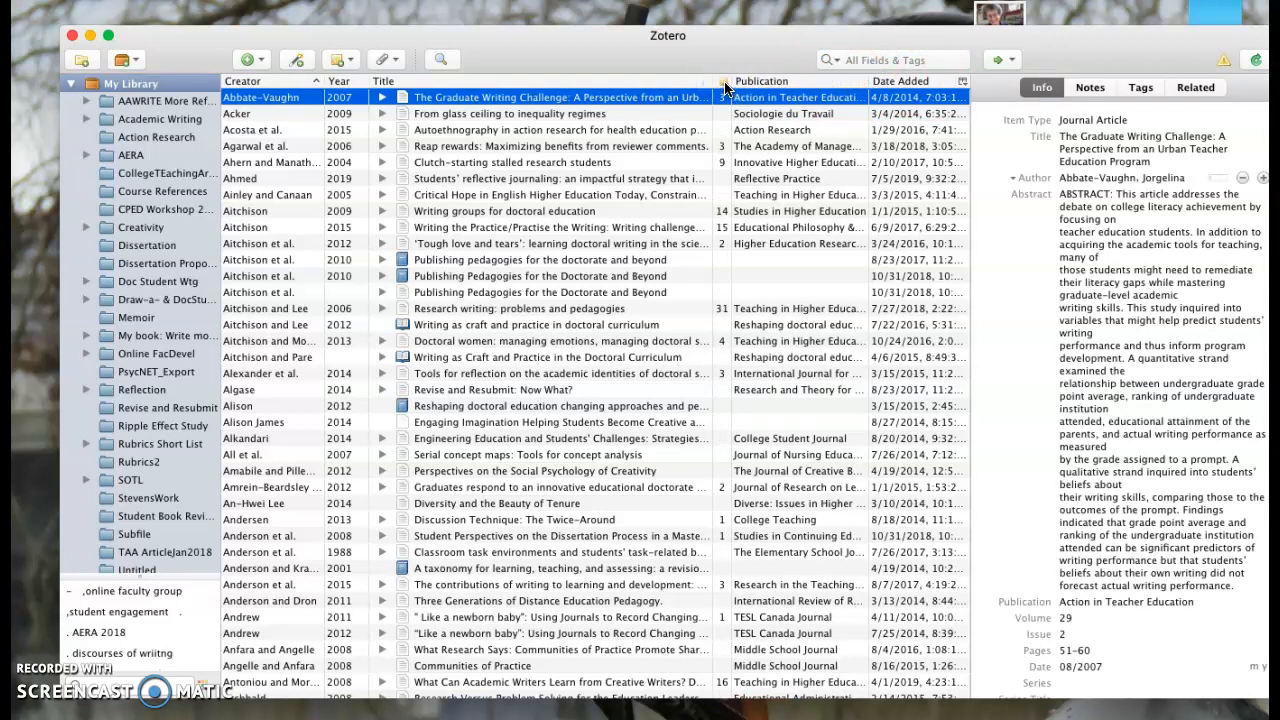
drag(866, 80, 866, 80)
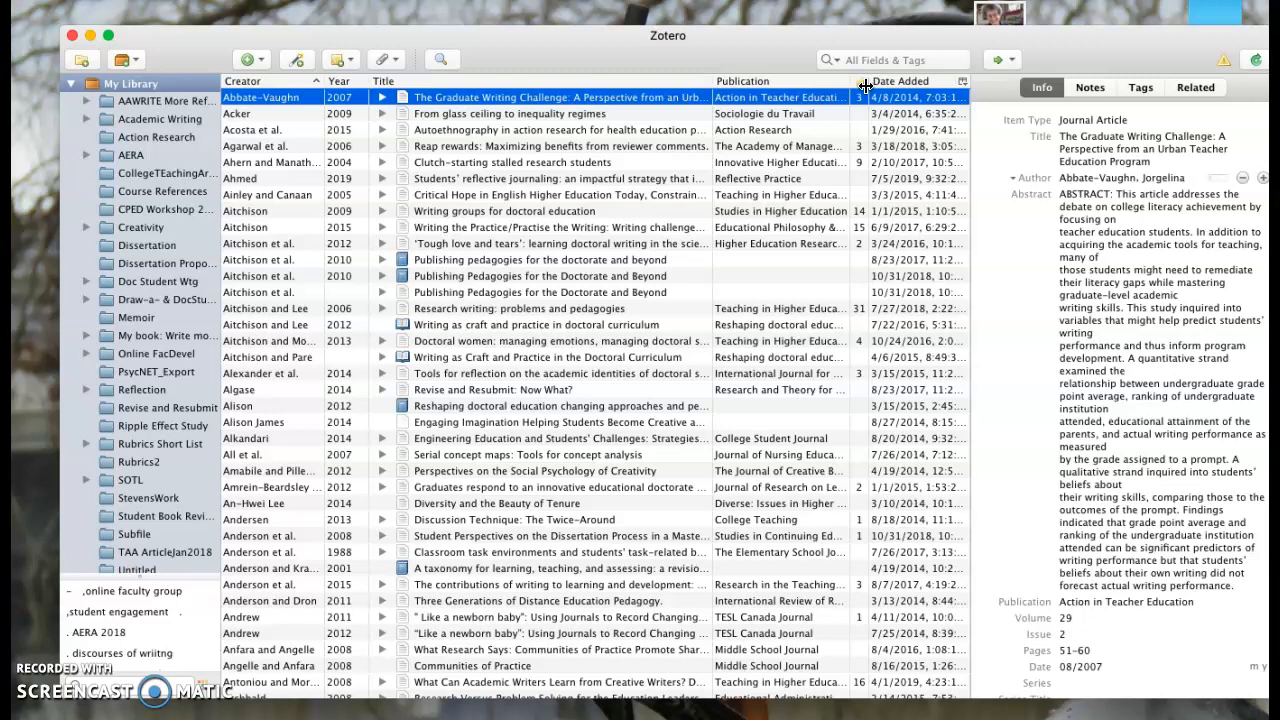
mouse_move(870, 86)
mouse_down()
mouse_move(895, 84)
mouse_move(825, 91)
mouse_move(853, 82)
mouse_up()
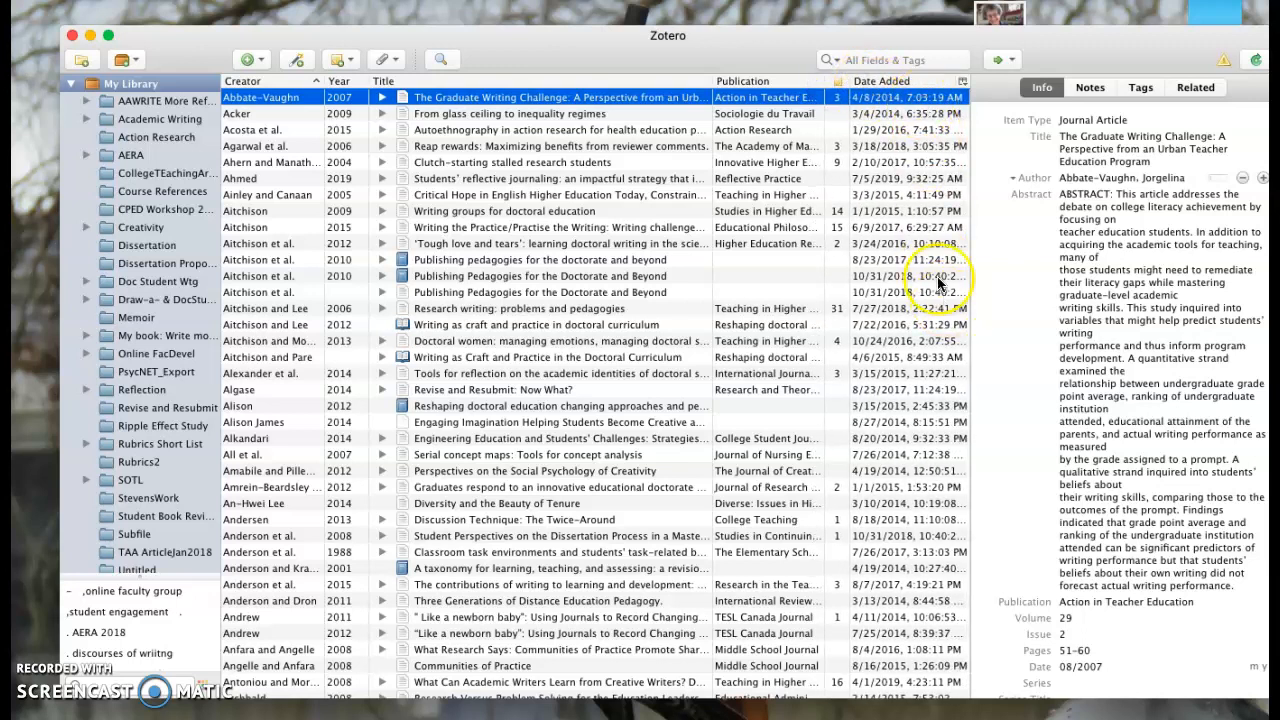
drag(820, 82, 864, 84)
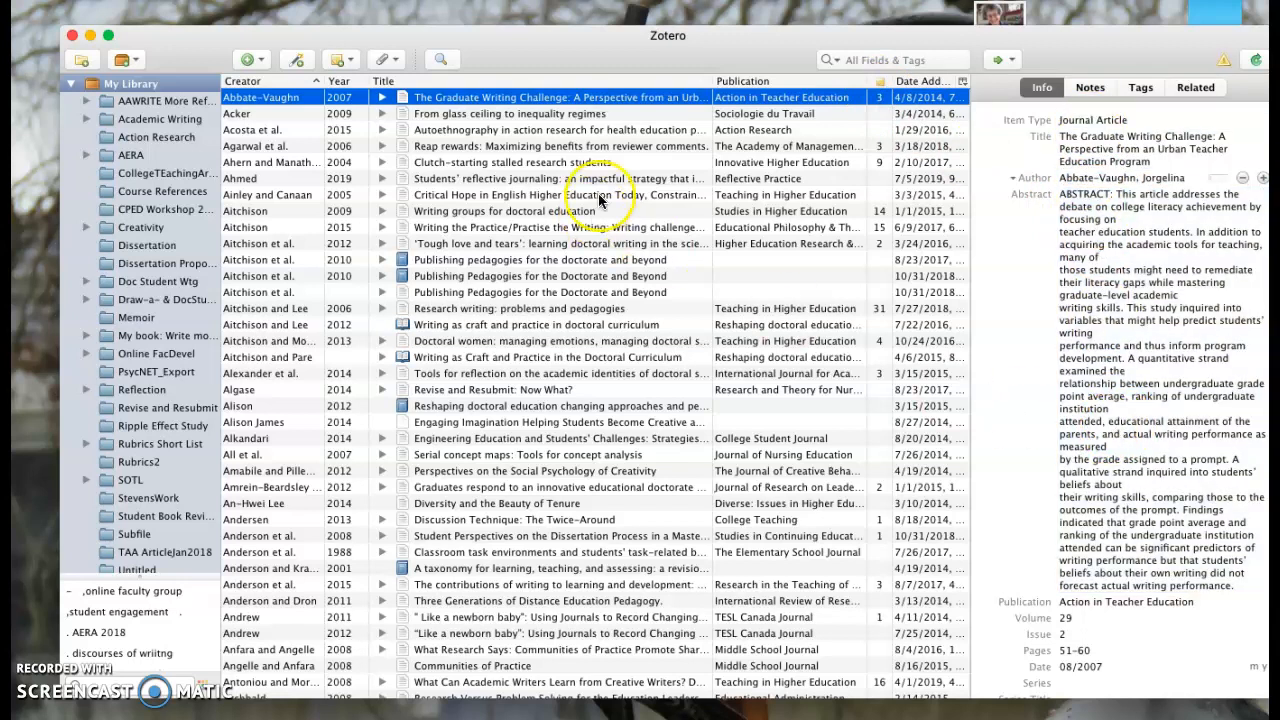
Examine the abstract of the article "The Graduate Writing Challenge" in its item details.
drag(450, 100, 1095, 130)
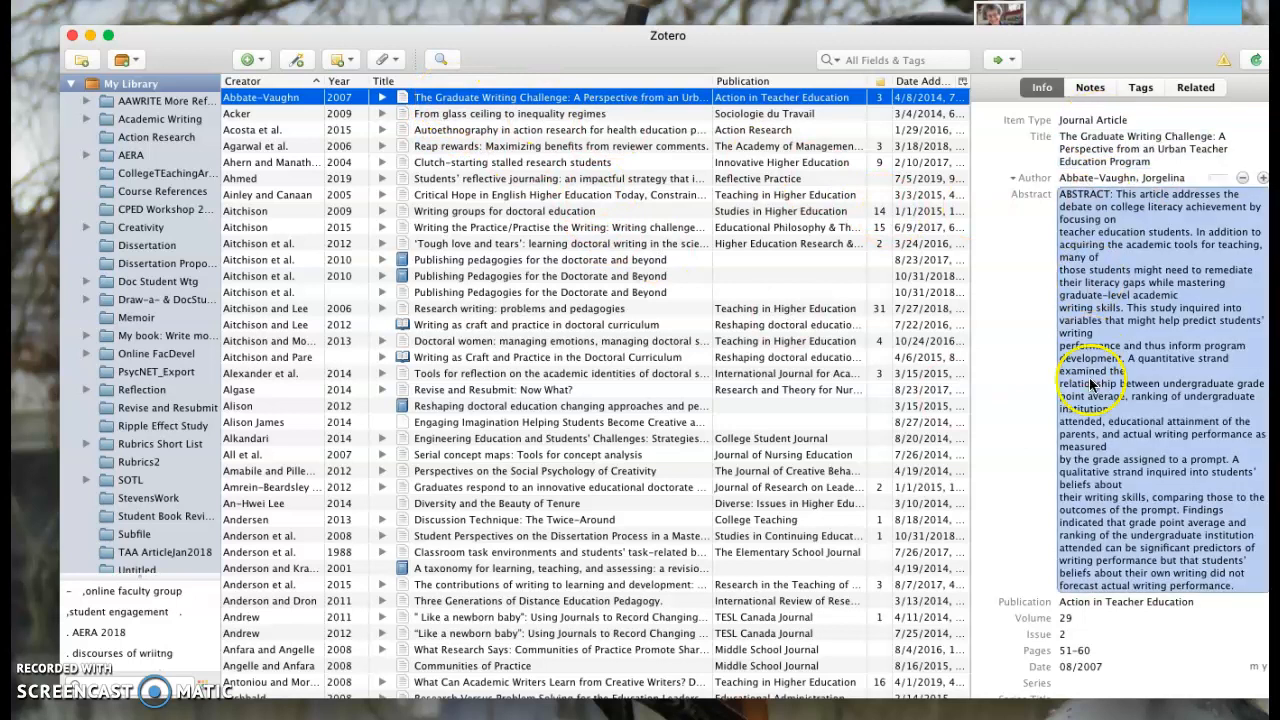
click(1111, 460)
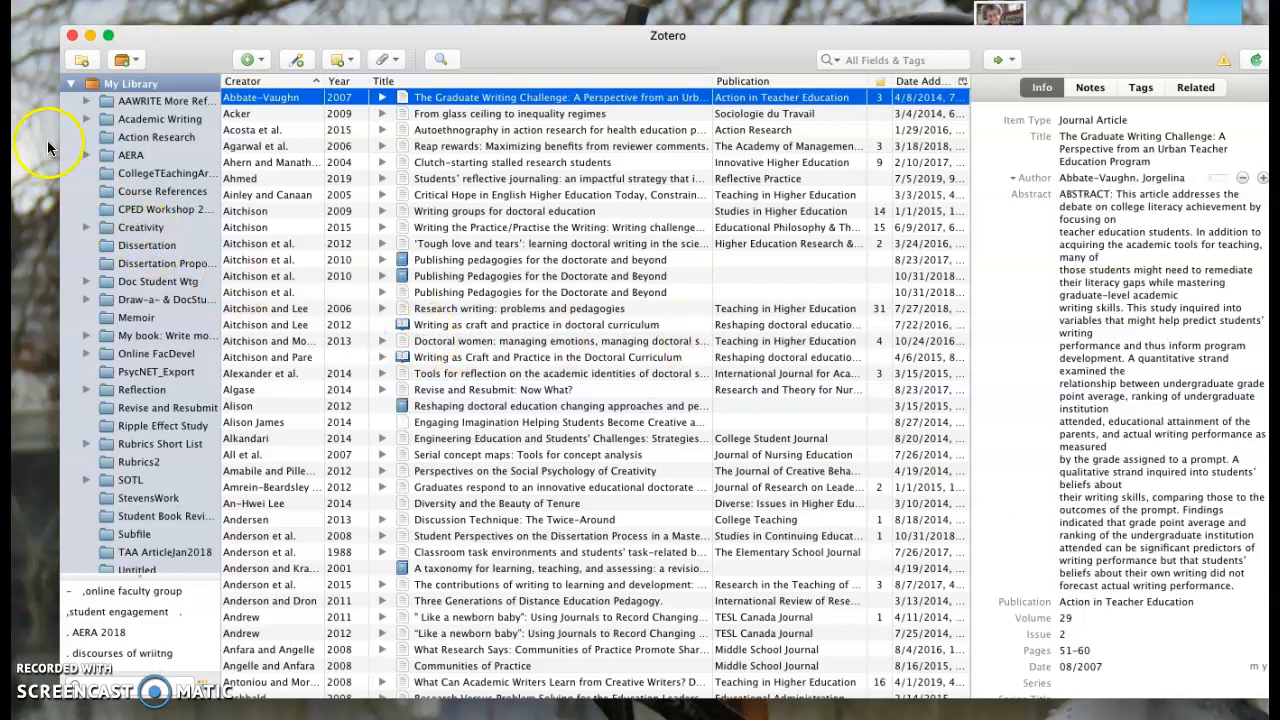
Switch to Google Chrome and open the Portland State University Library site from the Resources page of myPSU.
click(5, 97)
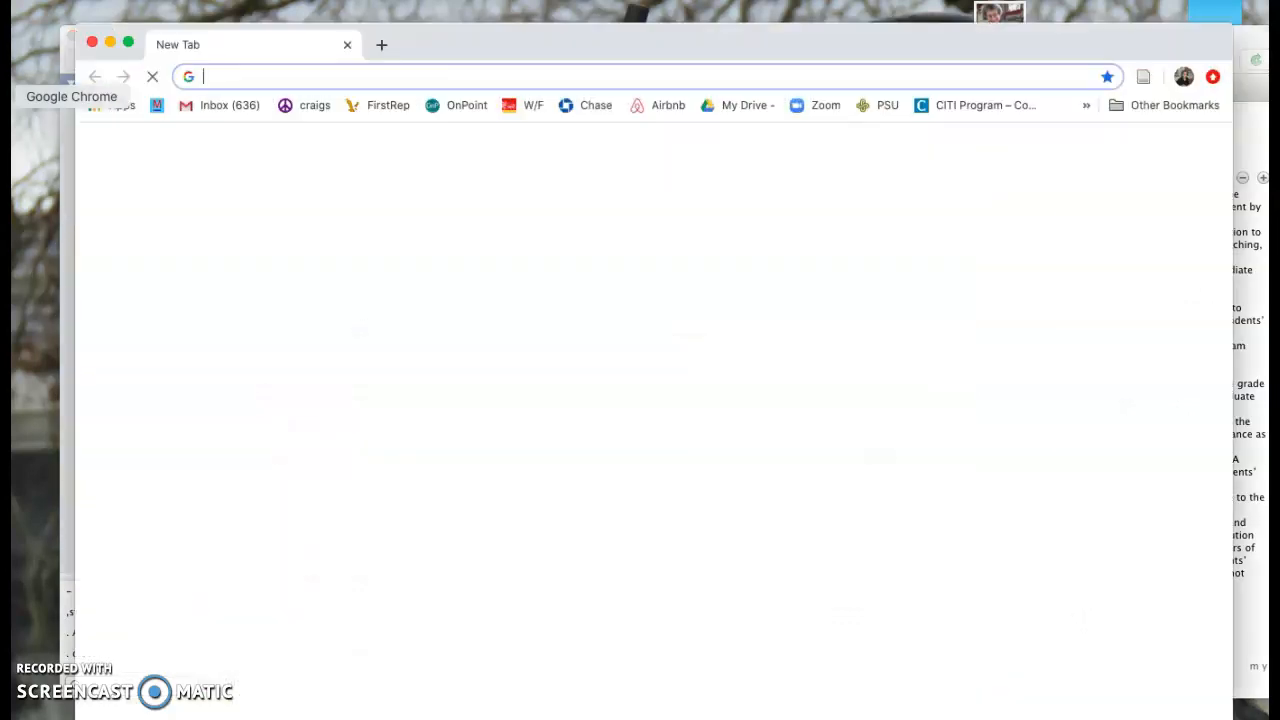
click(886, 106)
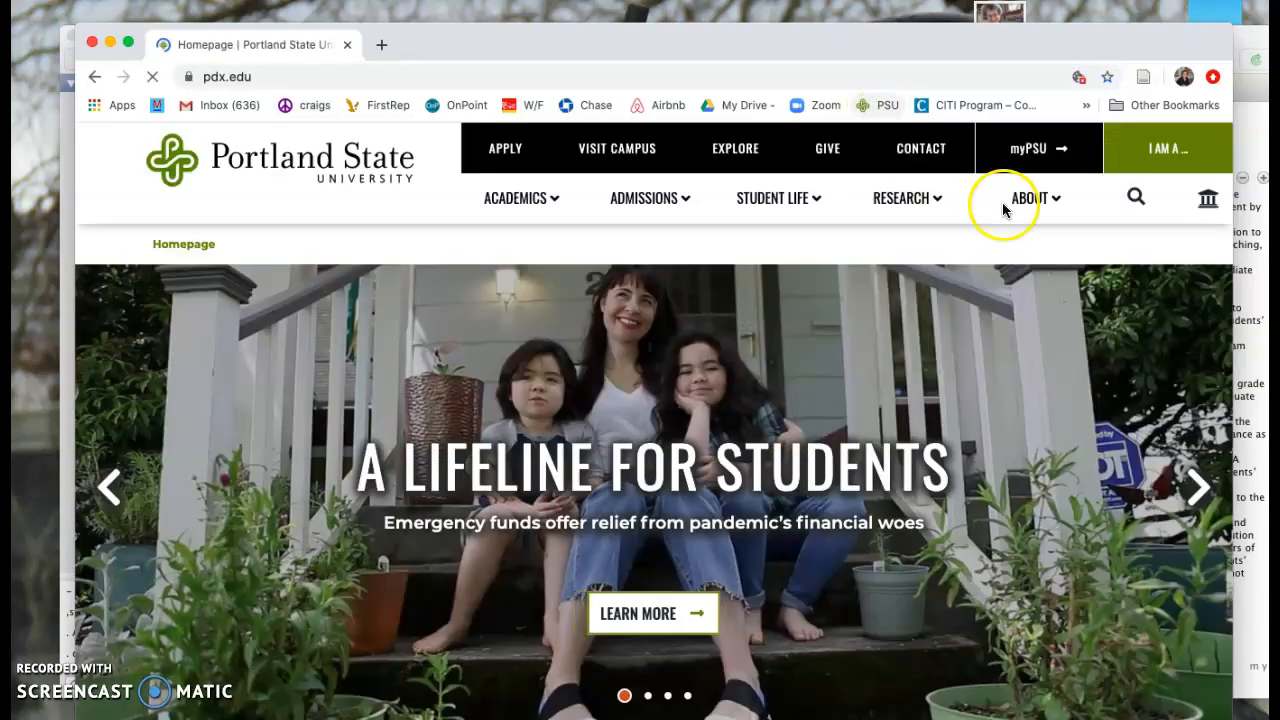
click(1038, 155)
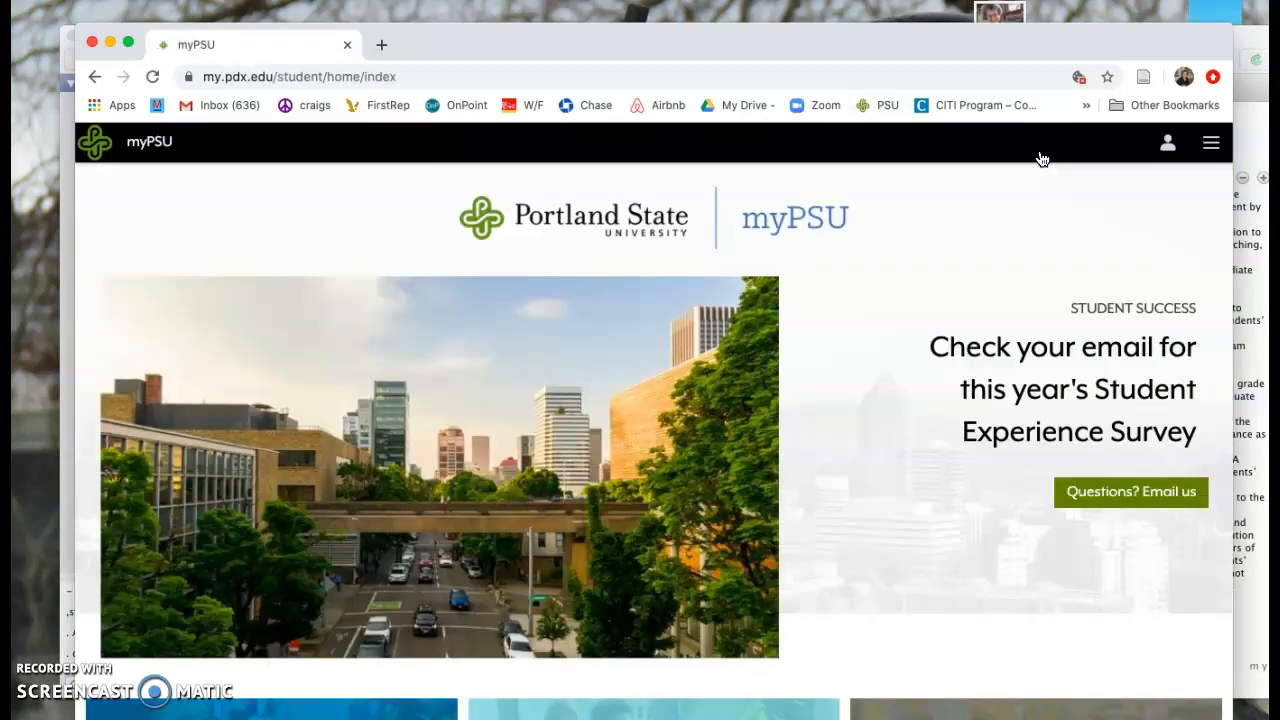
scroll(922, 500, down, 3)
scroll(922, 500, down, 5)
click(1006, 476)
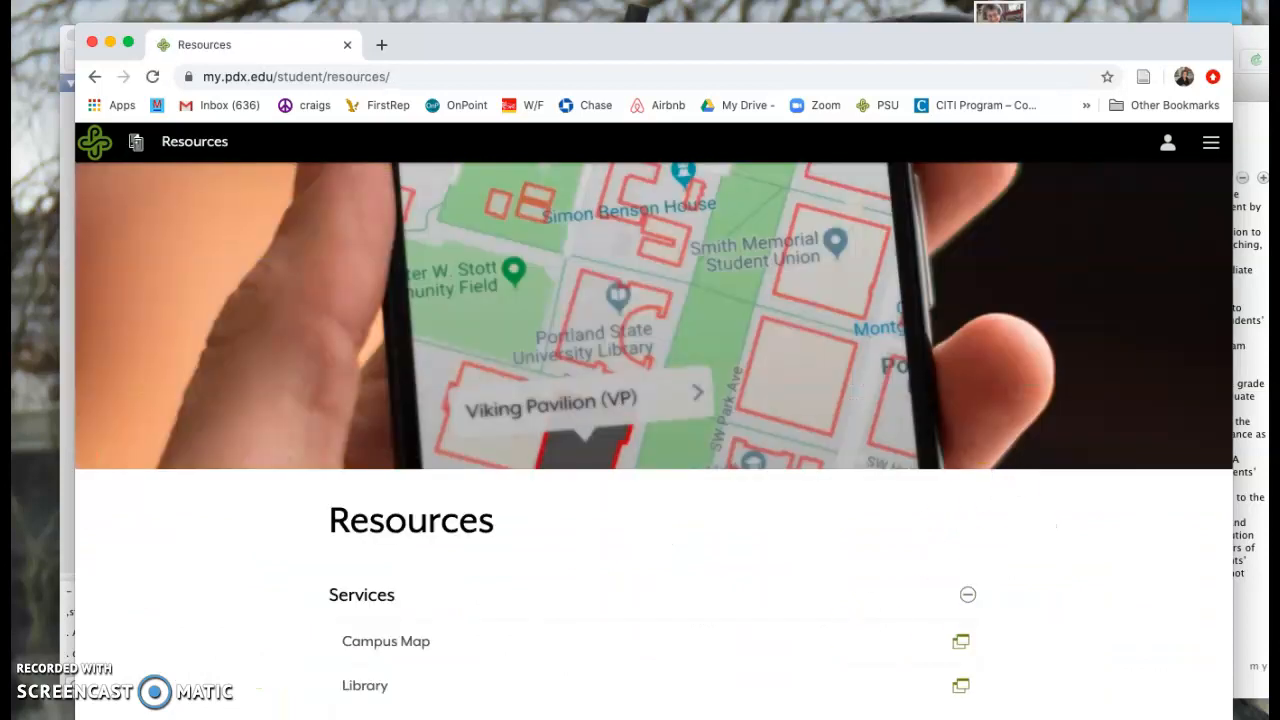
click(365, 692)
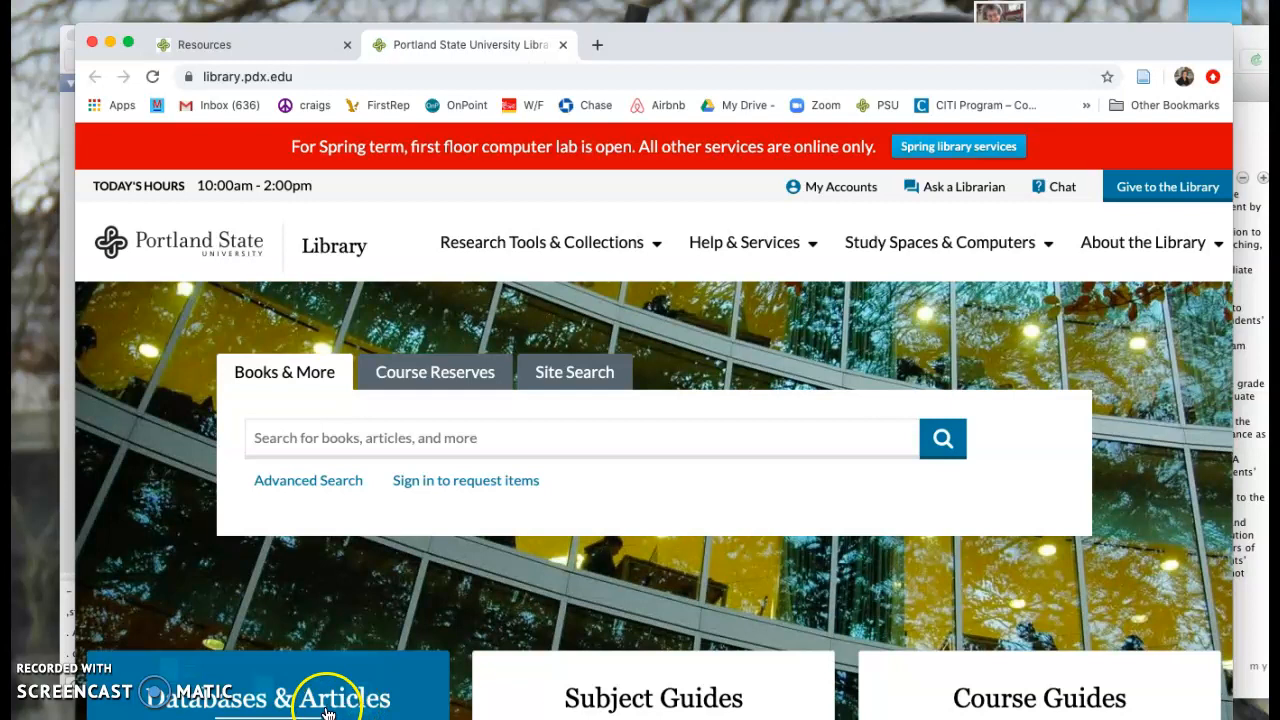
Open the library's Databases & Articles listing and show the databases starting with E.
click(325, 710)
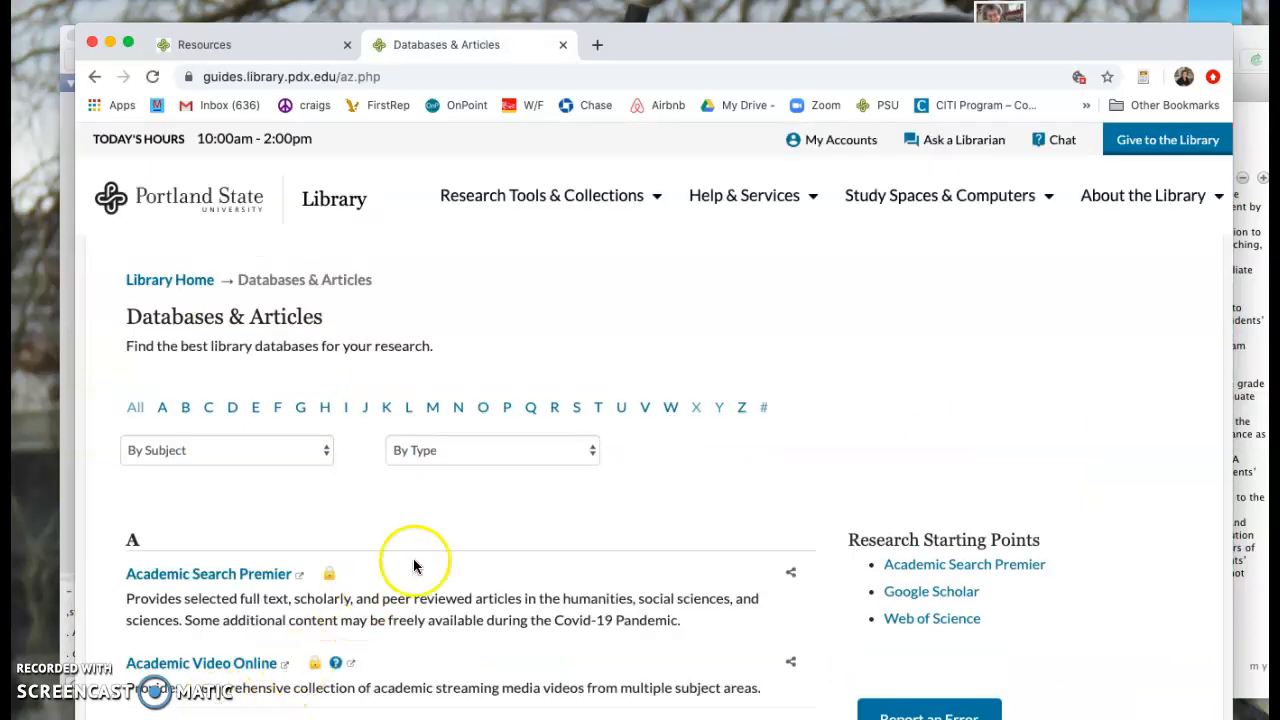
click(259, 417)
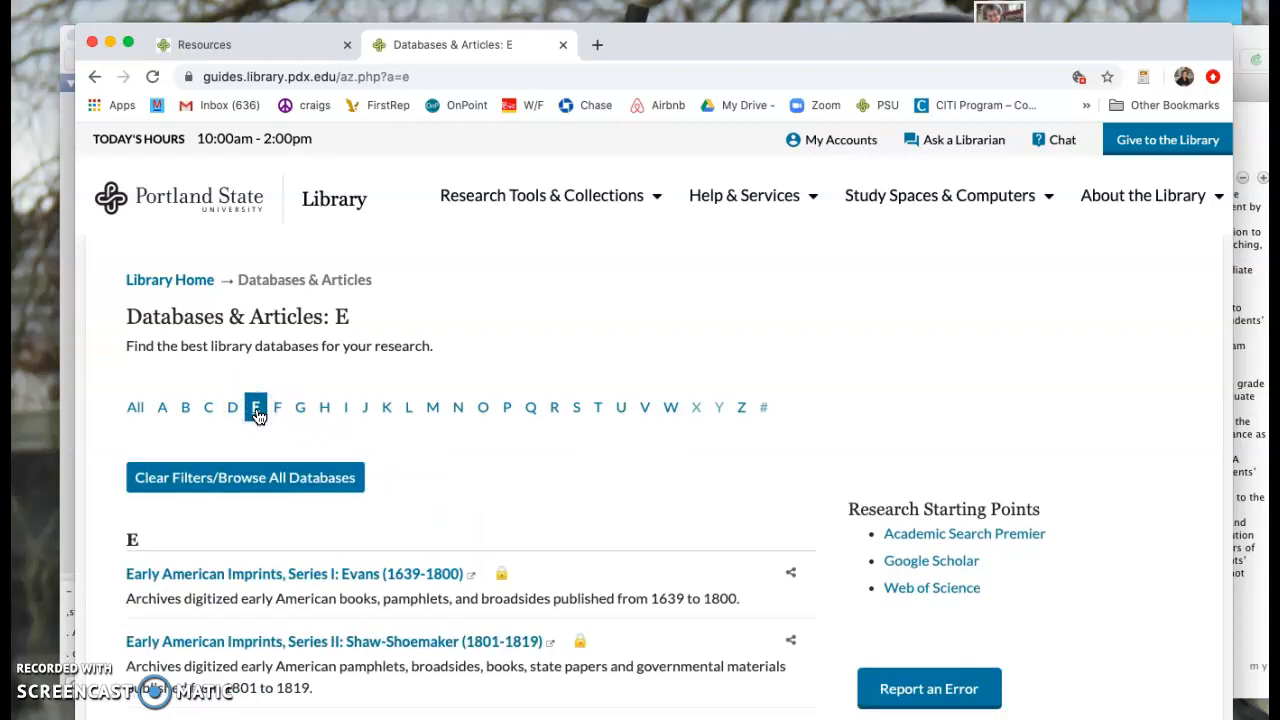
scroll(288, 509, down, 5)
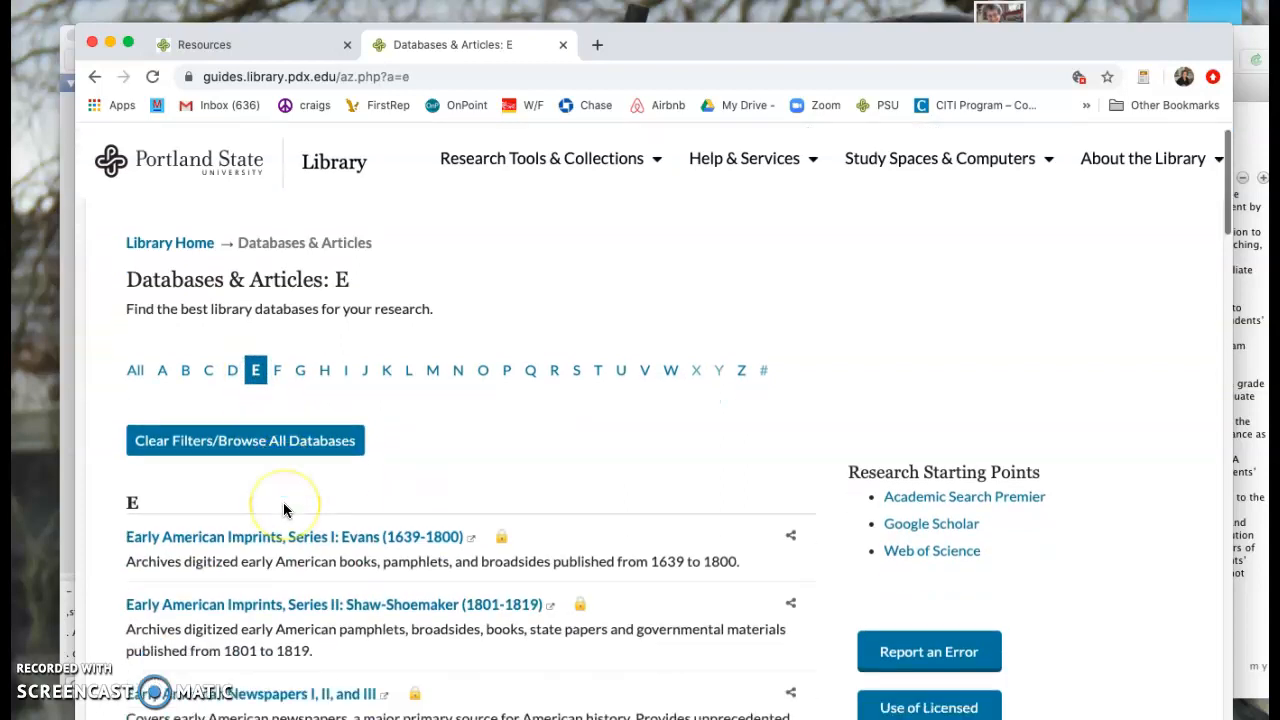
scroll(284, 509, down, 2)
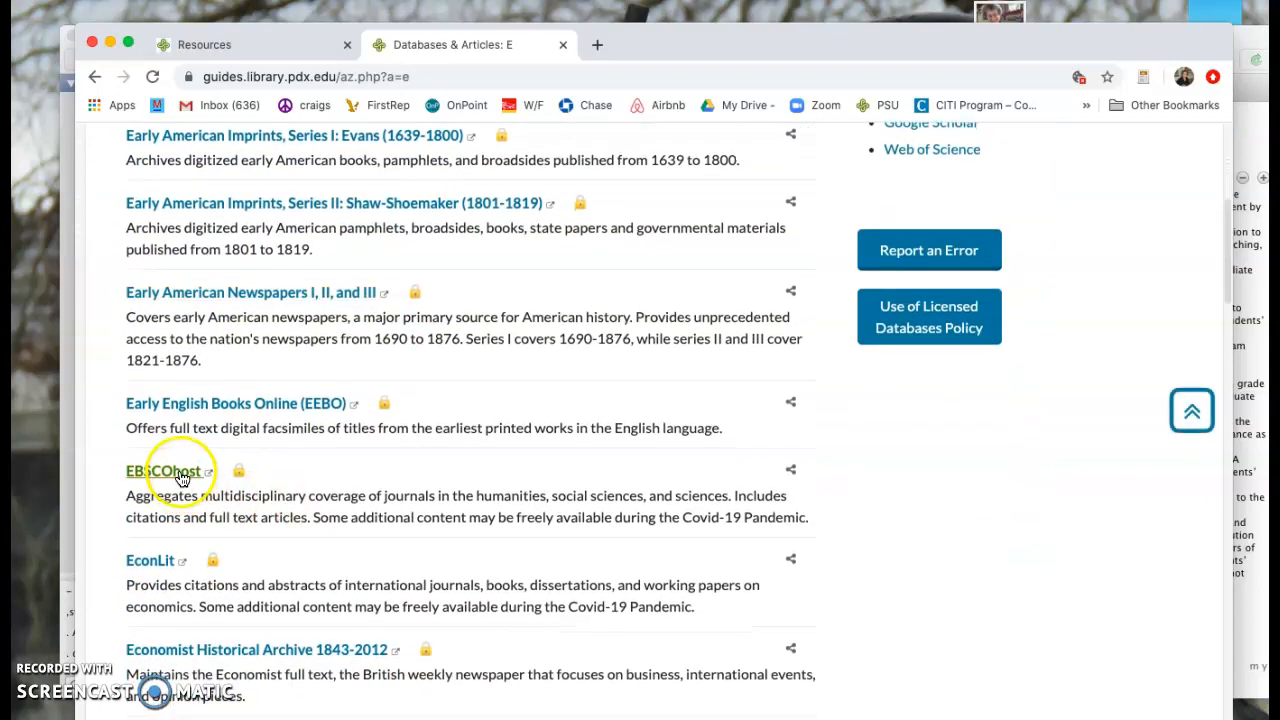
Open EBSCOhost, signing in through Single Sign-On with the prefilled credentials and a Duo push.
click(182, 478)
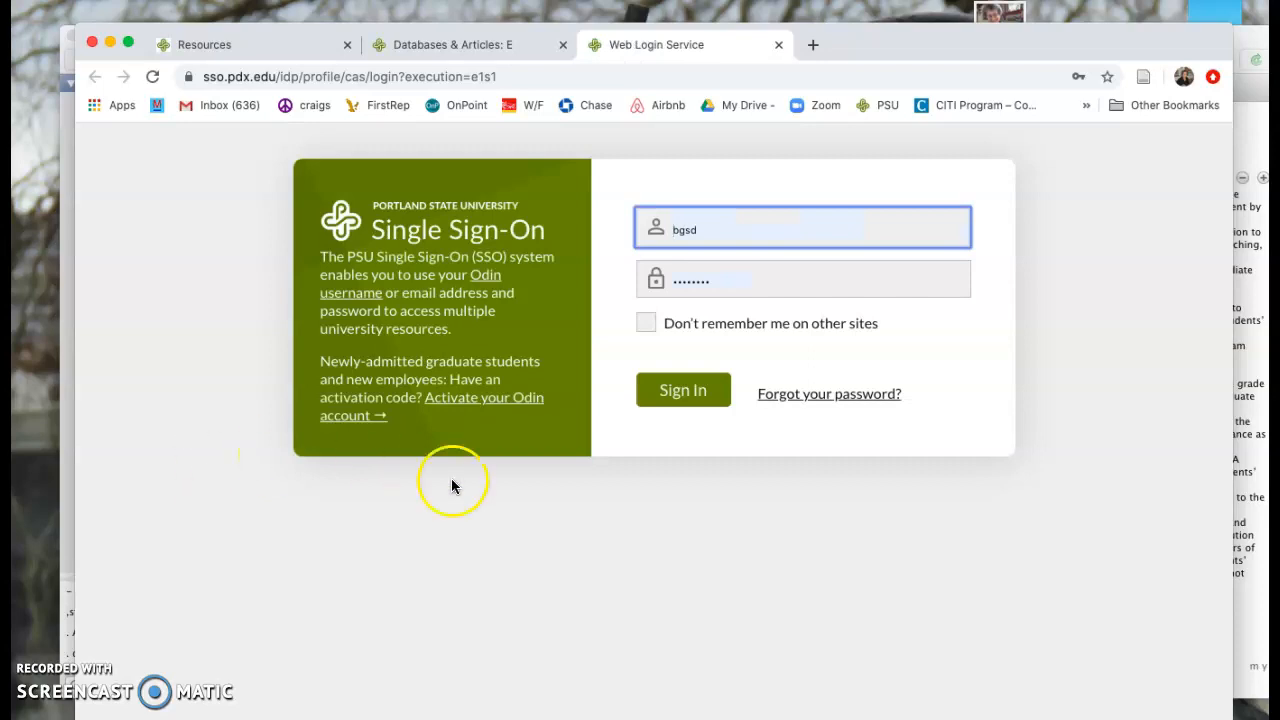
click(682, 398)
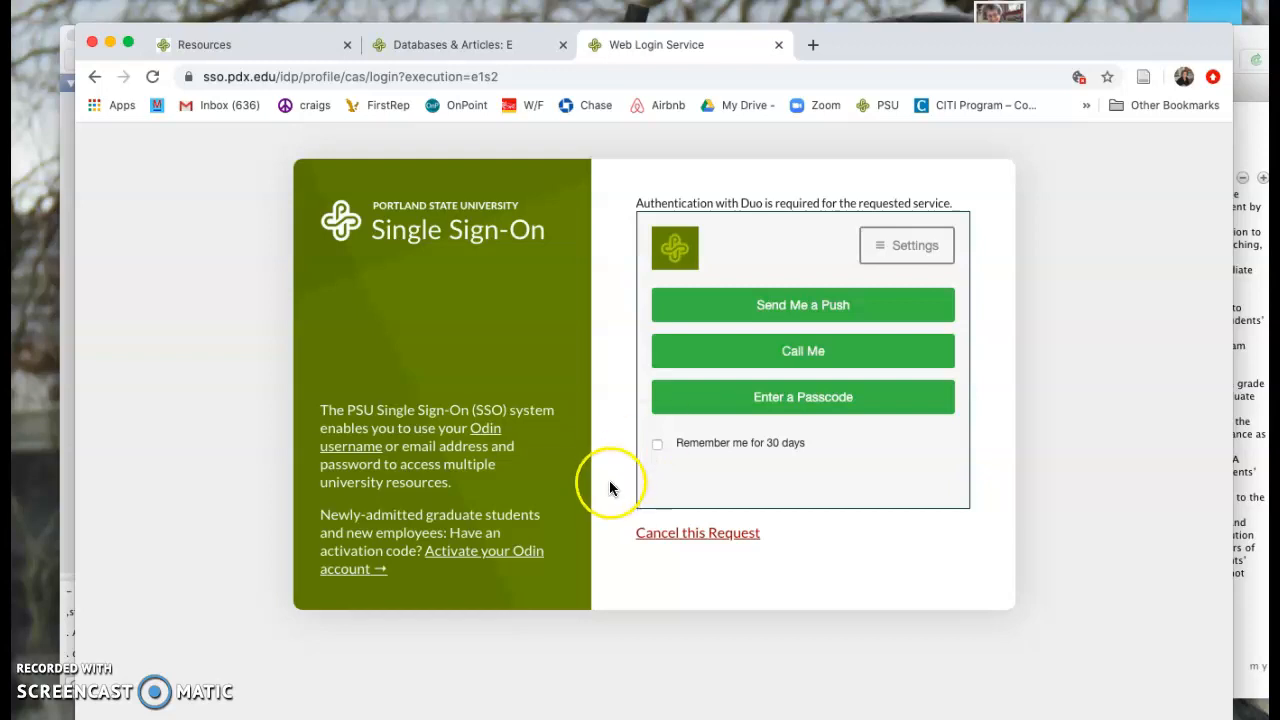
click(818, 314)
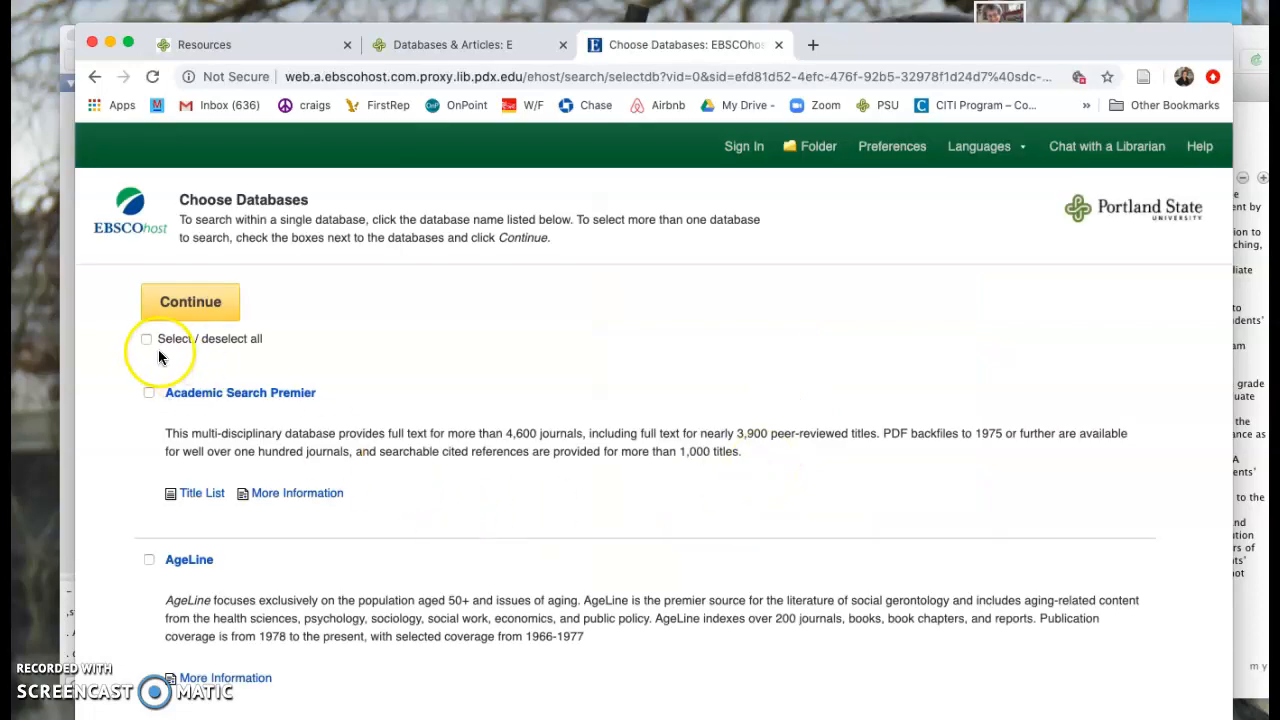
Choose Academic Search Premier as the EBSCOhost database and continue to the search page.
click(148, 393)
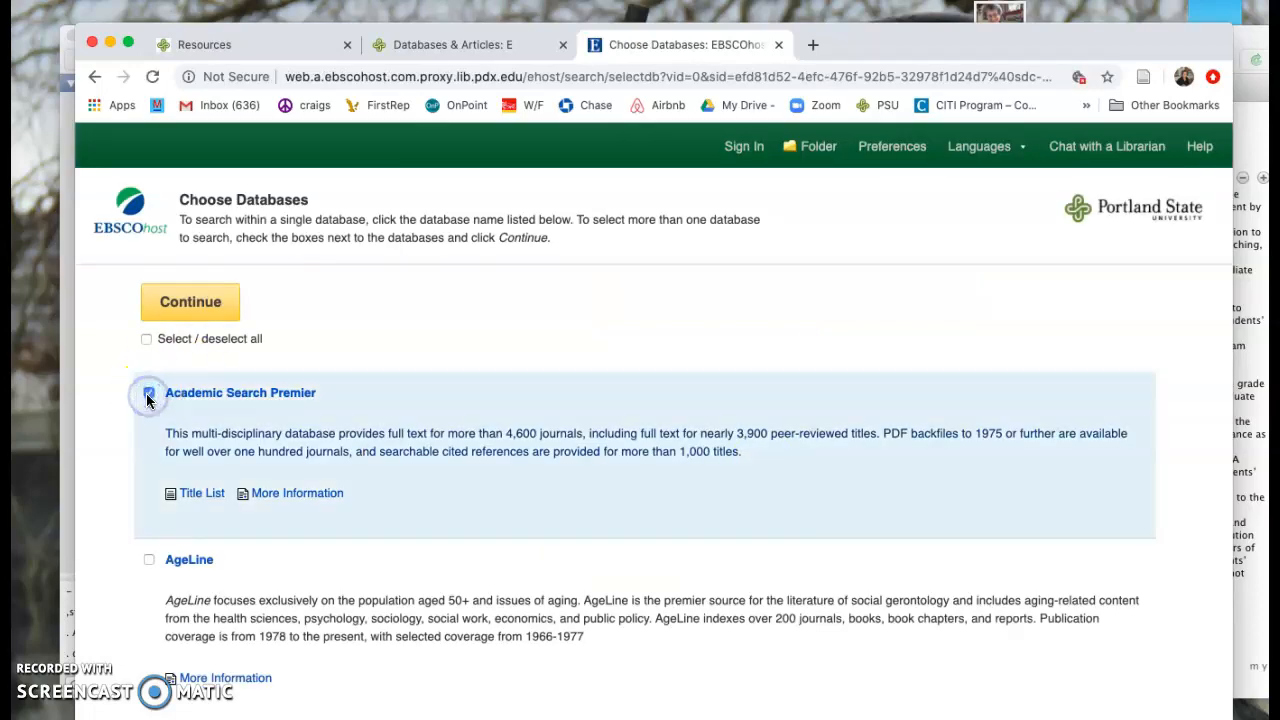
click(197, 315)
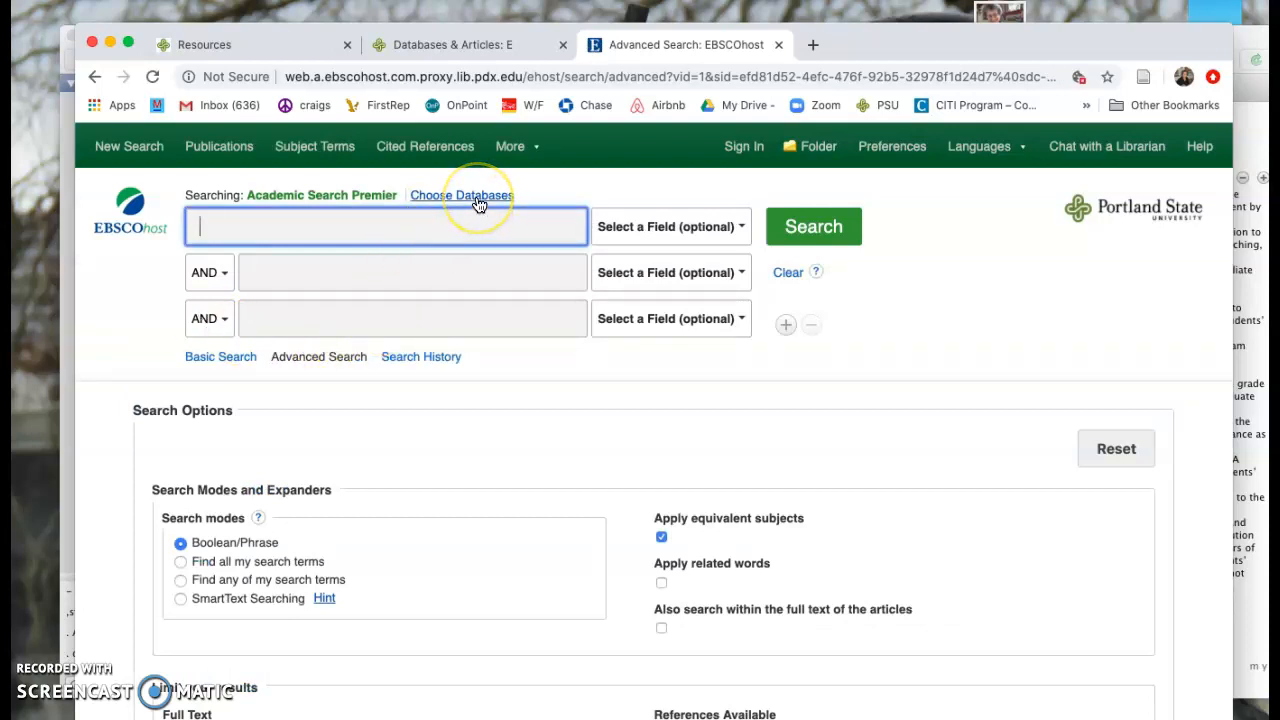
Add ERIC, Education Research Complete, Psychology and Behavioral Sciences Collection, Professional Development Collection and Research Starters - Education to the EBSCOhost database selection.
click(478, 197)
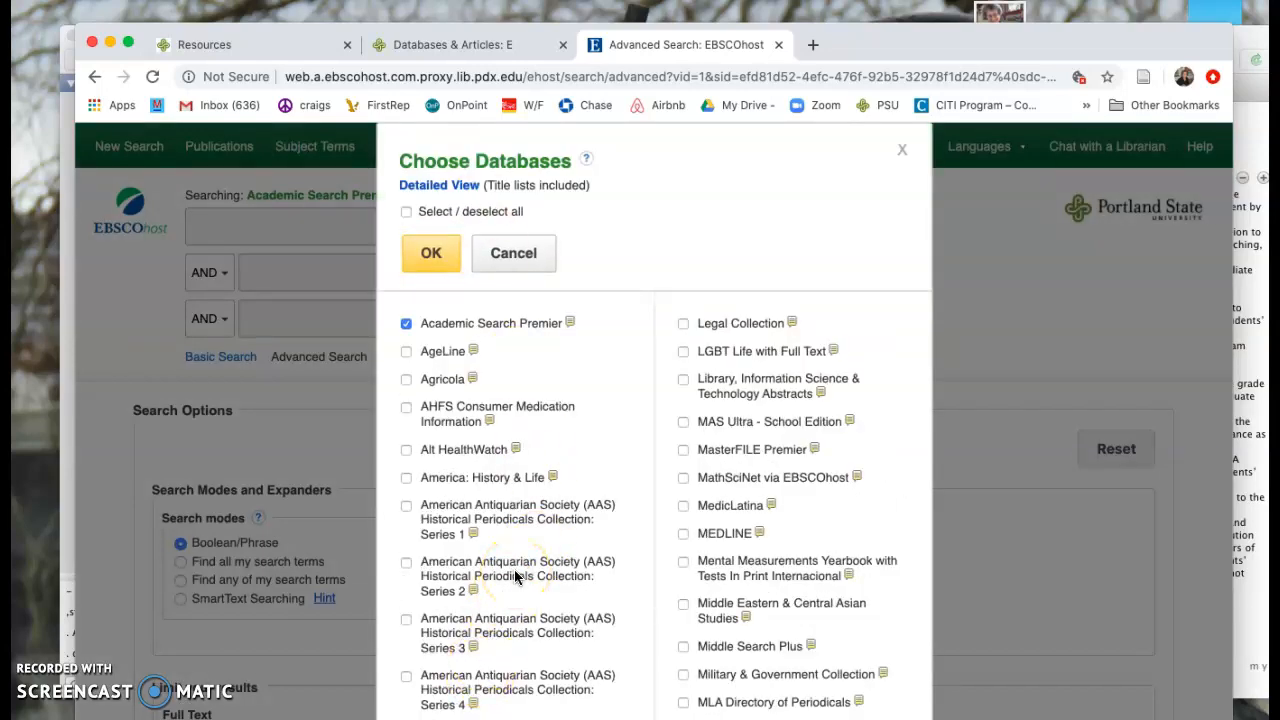
scroll(516, 577, down, 3)
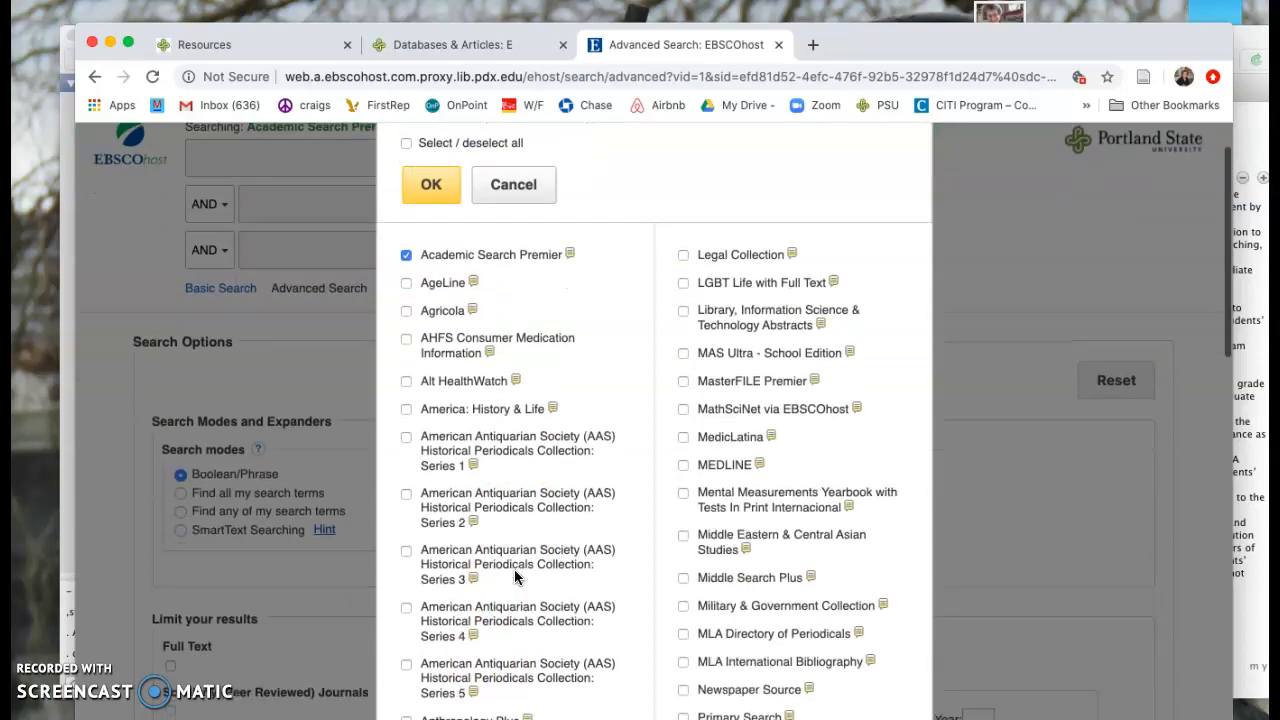
scroll(516, 577, up, 3)
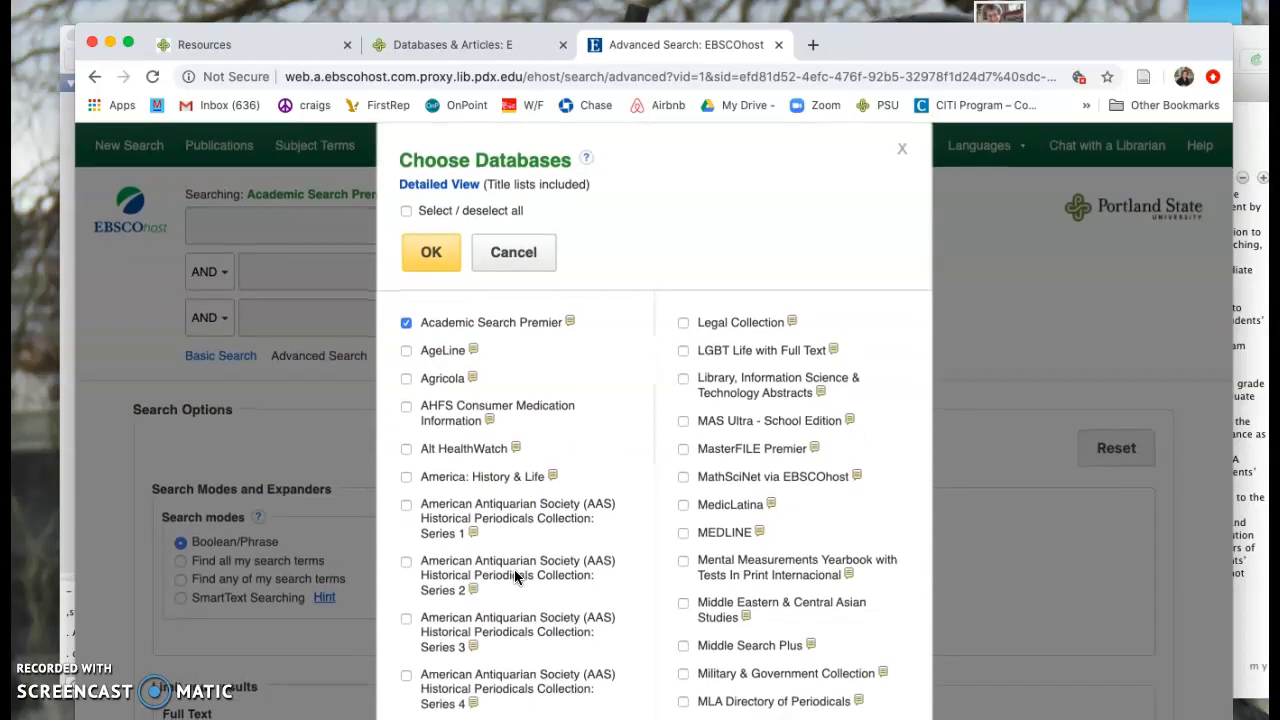
scroll(516, 577, down, 5)
scroll(516, 577, down, 2)
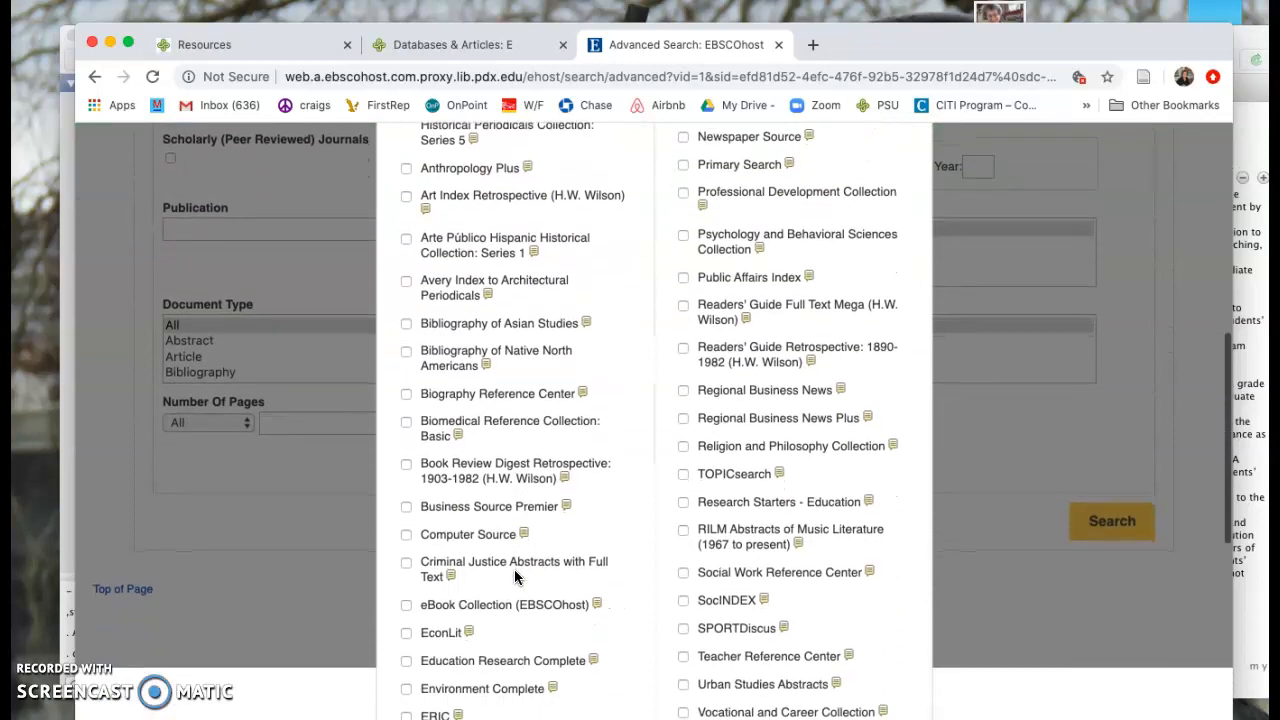
click(406, 671)
click(407, 617)
click(683, 190)
click(684, 149)
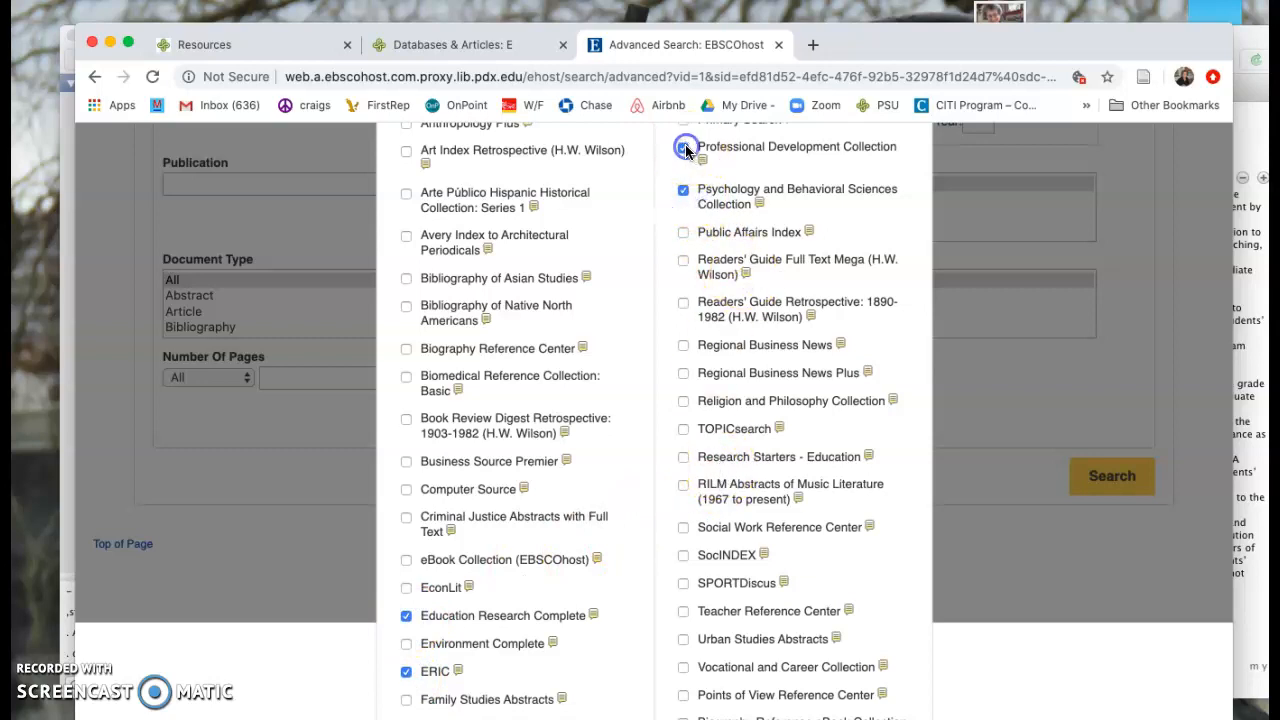
click(683, 457)
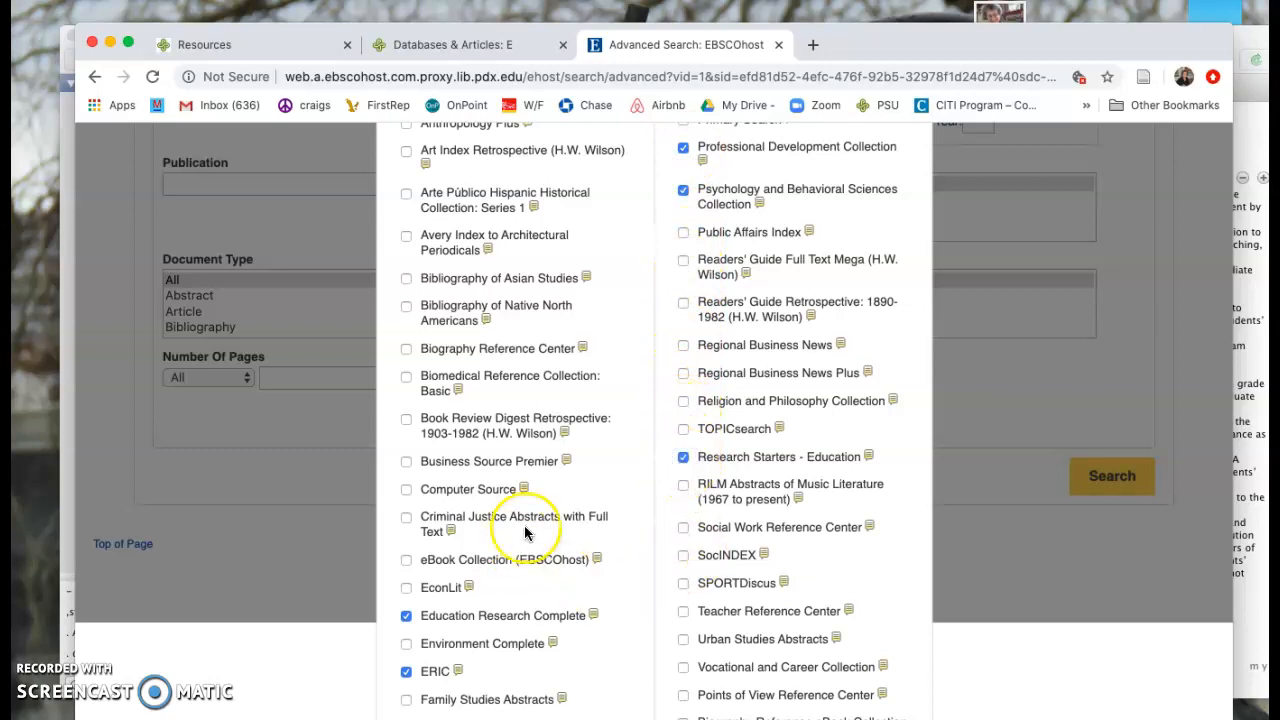
Include SocINDEX in the database selection and apply the chosen databases to the search.
scroll(525, 533, down, 5)
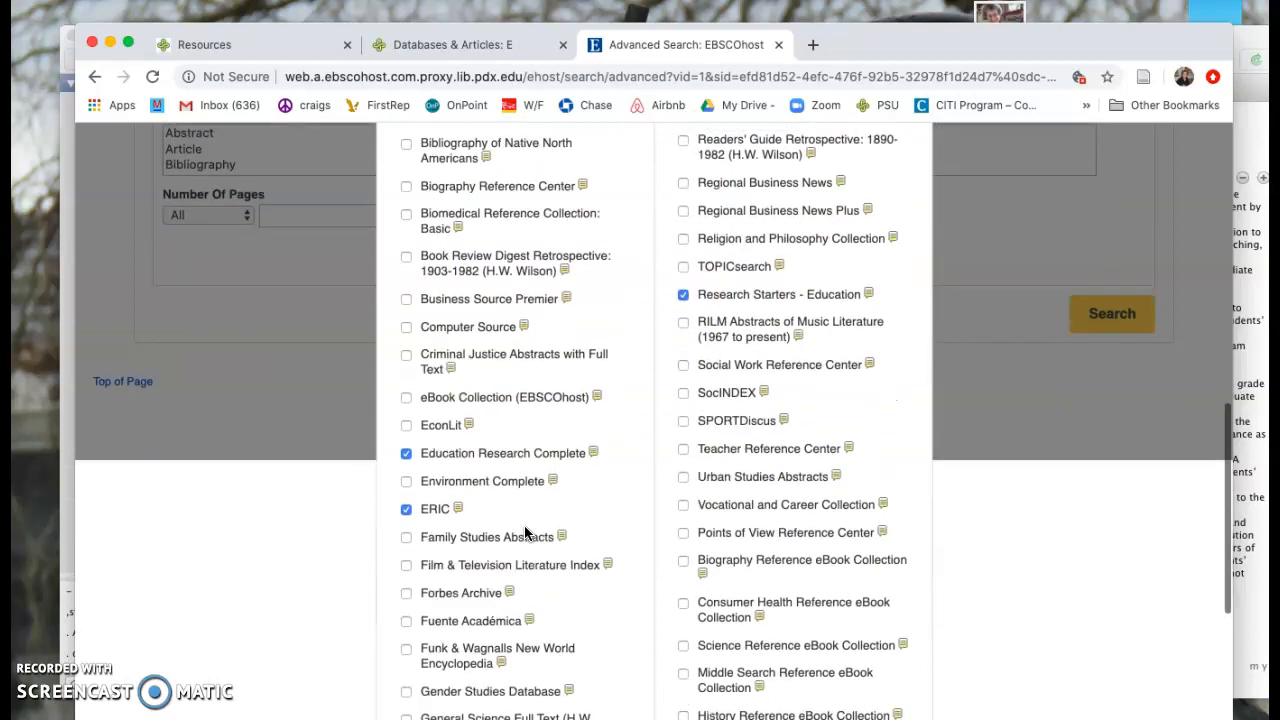
scroll(523, 526, up, 5)
click(652, 556)
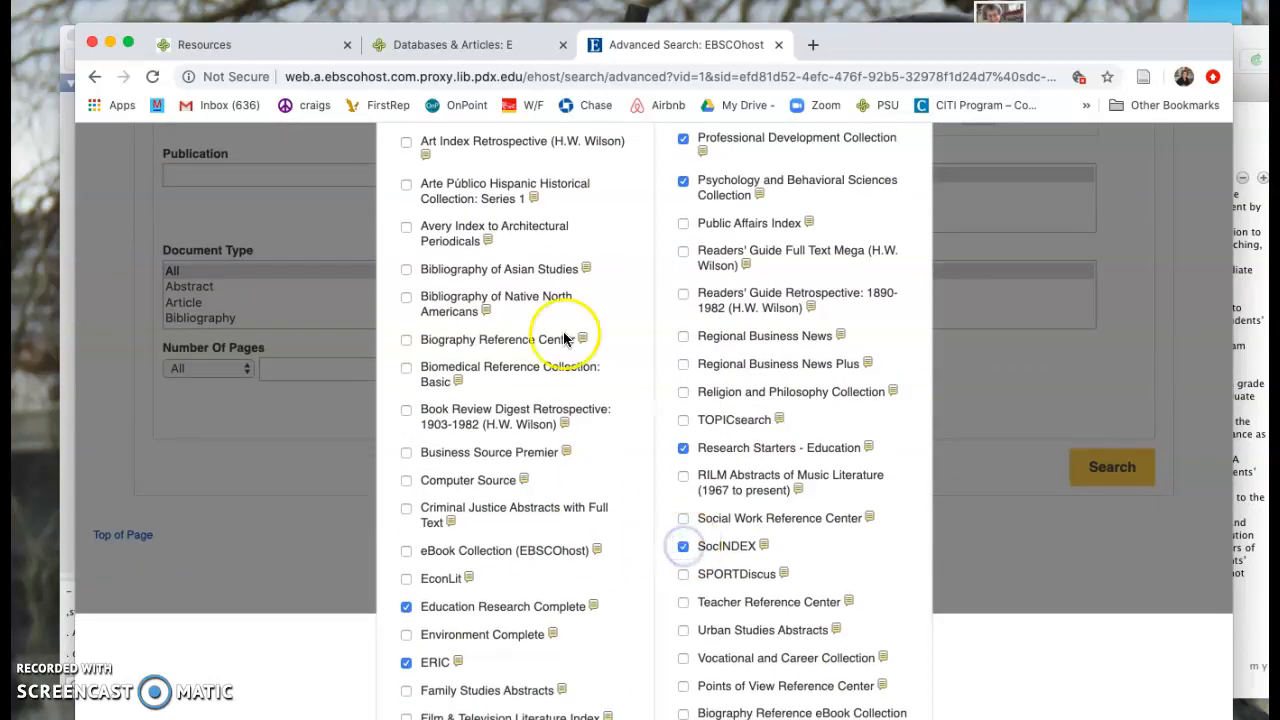
scroll(583, 326, up, 5)
scroll(583, 326, up, 3)
click(441, 256)
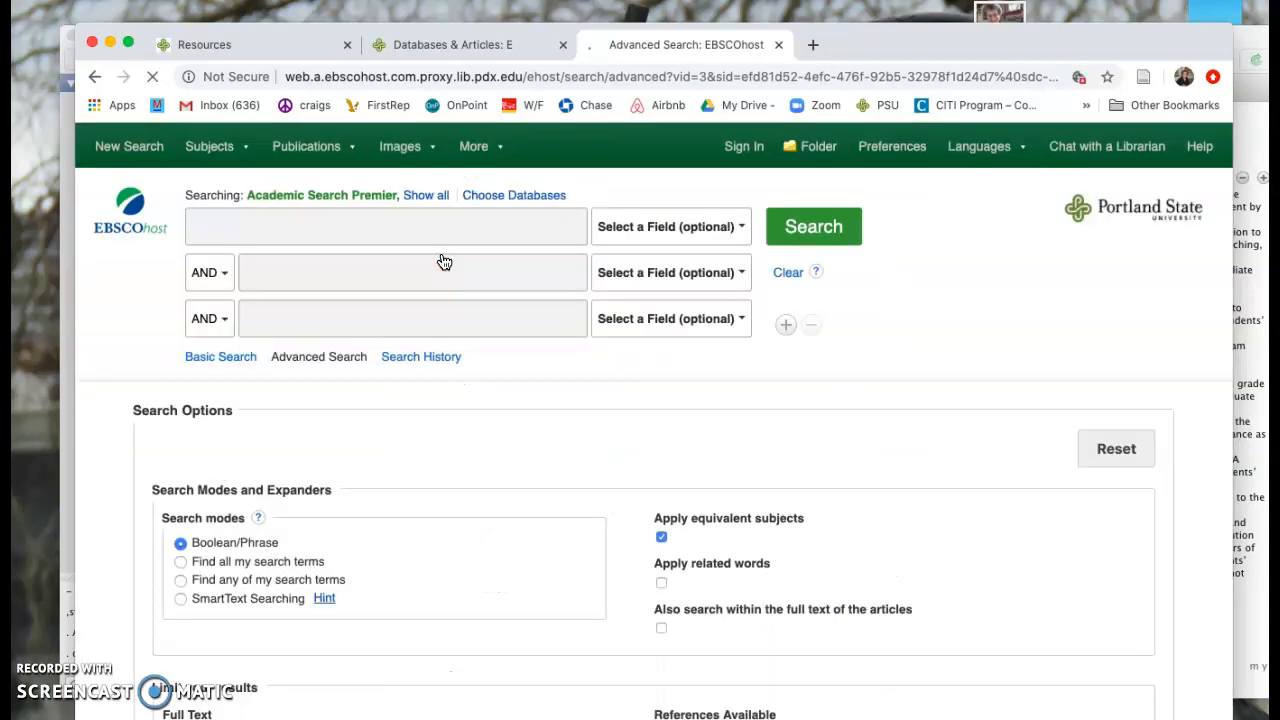
Enter "academic writing" as the first search term.
click(274, 220)
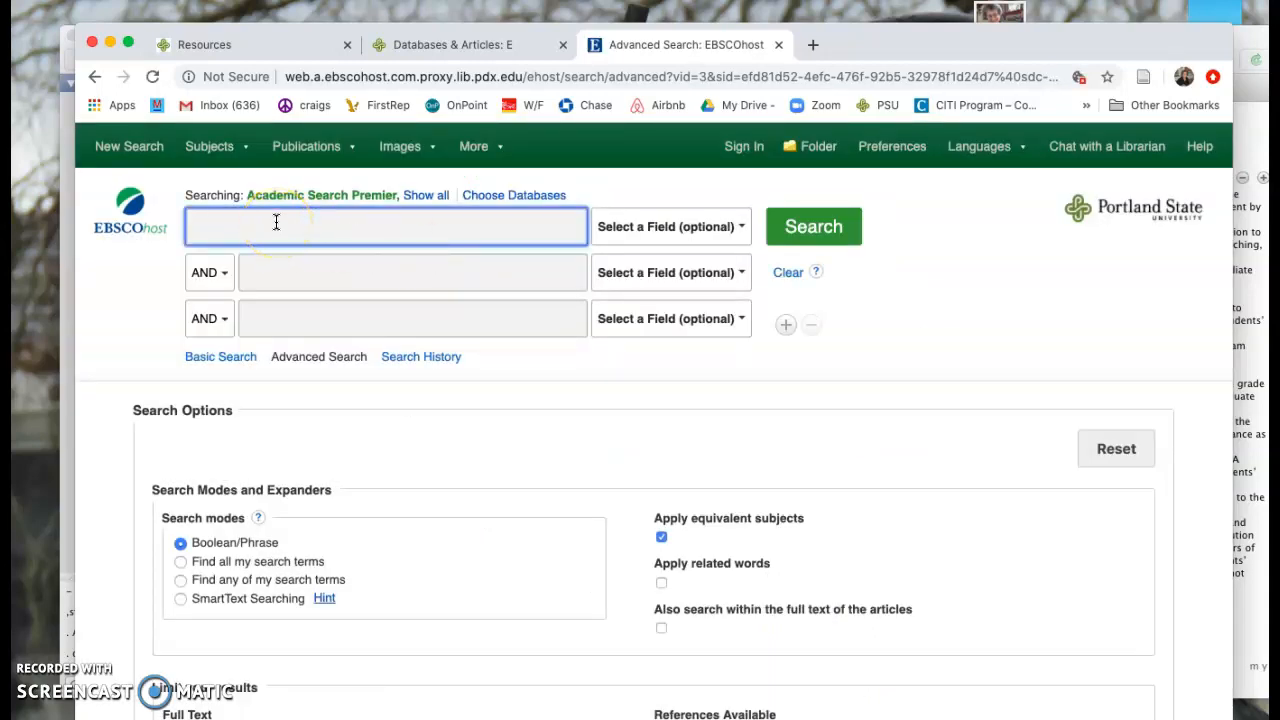
text(aca)
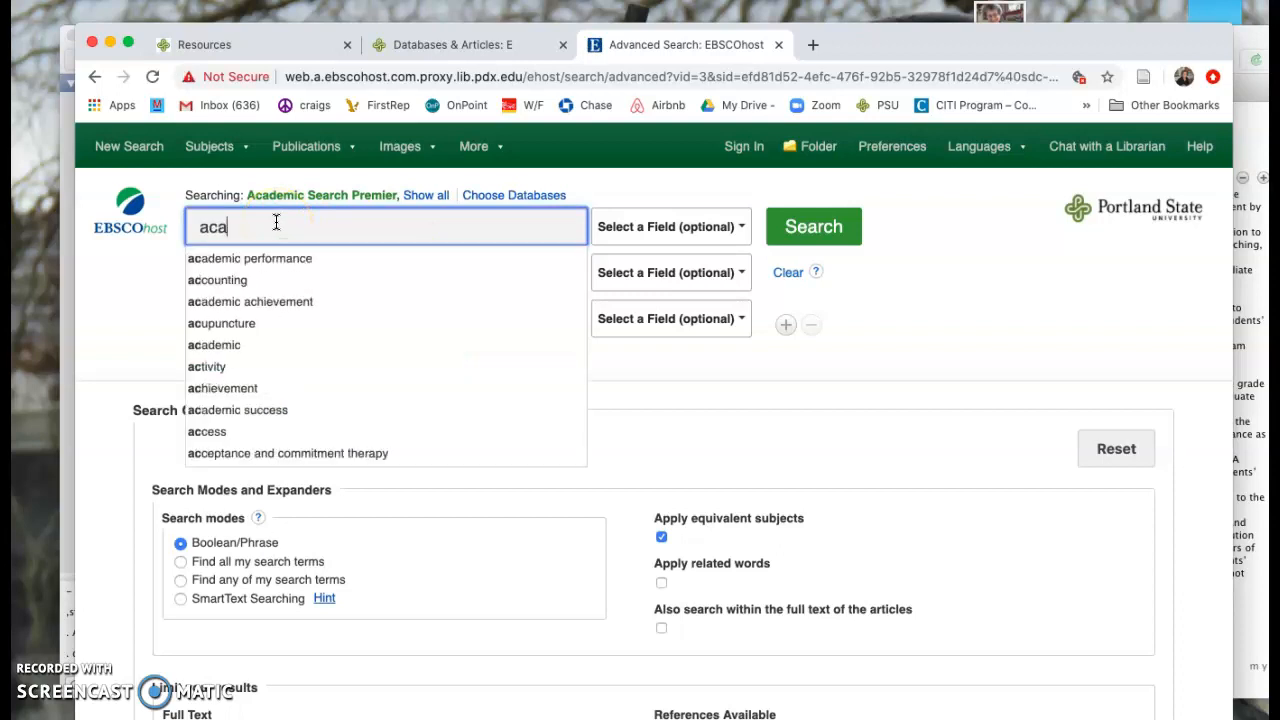
text(demic)
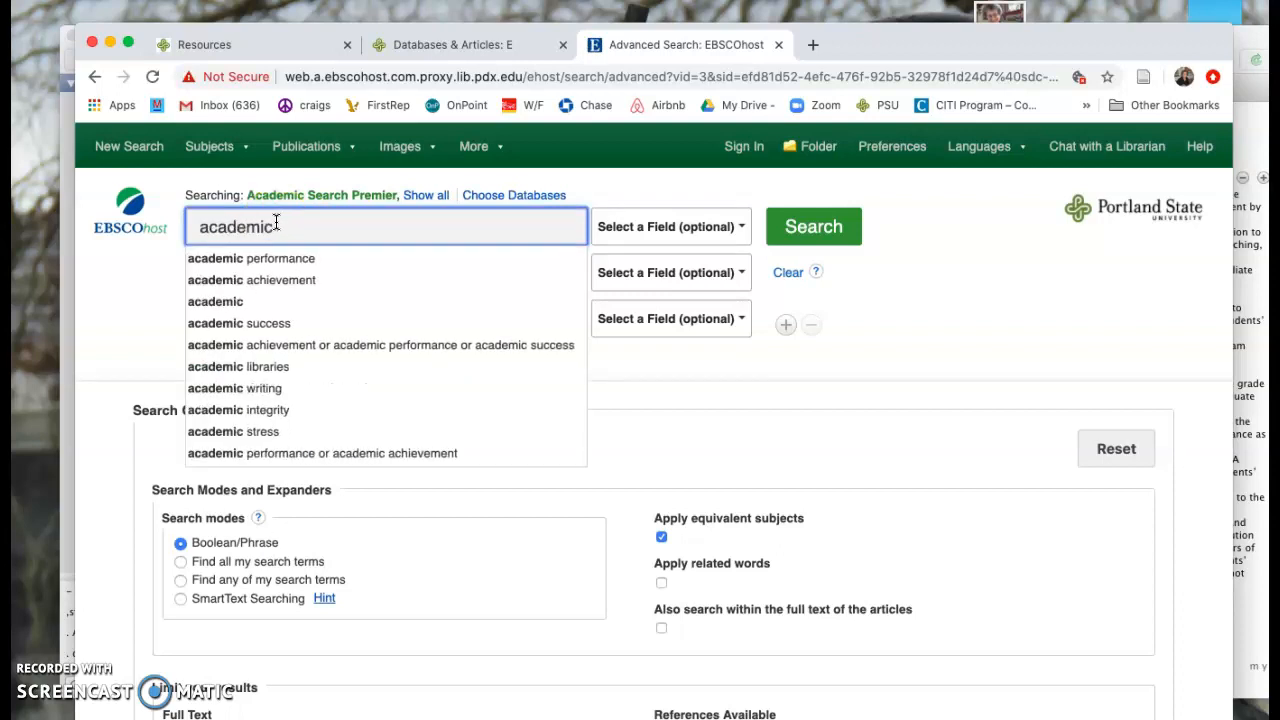
text( writing)
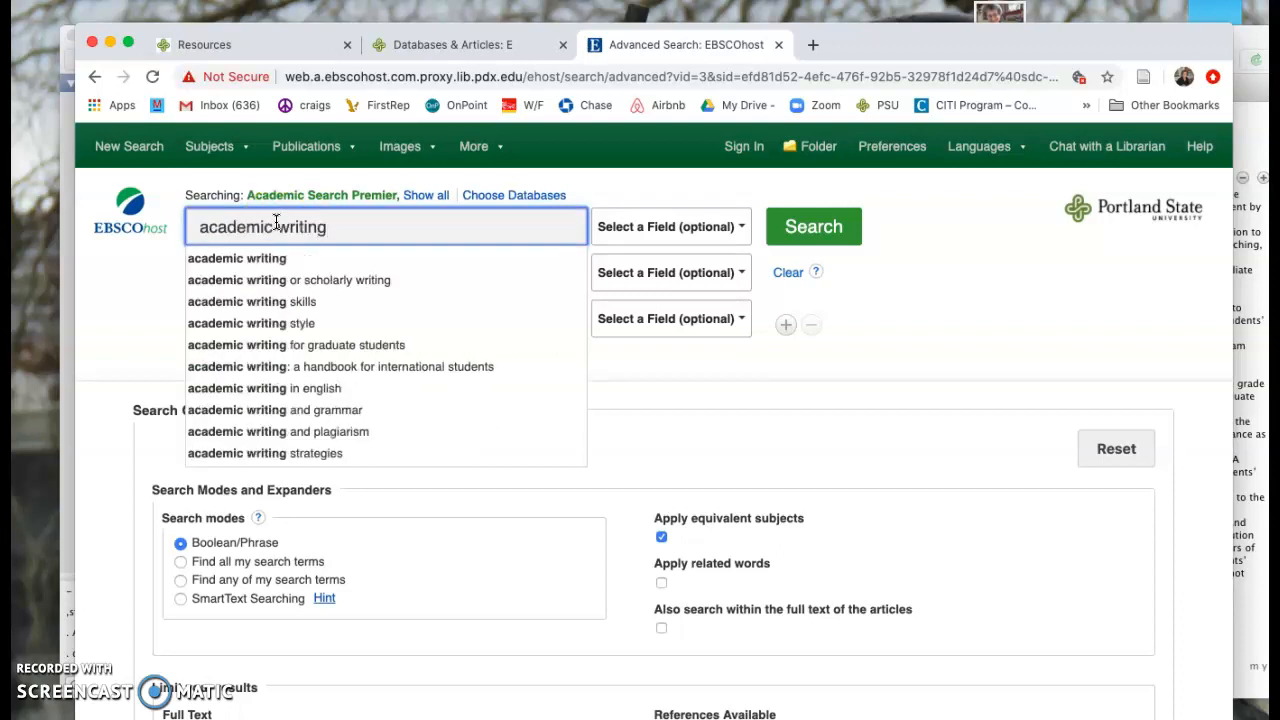
key(Escape)
Set the second search term to the suggestion "faculty development", combined with AND, and run the search.
click(271, 271)
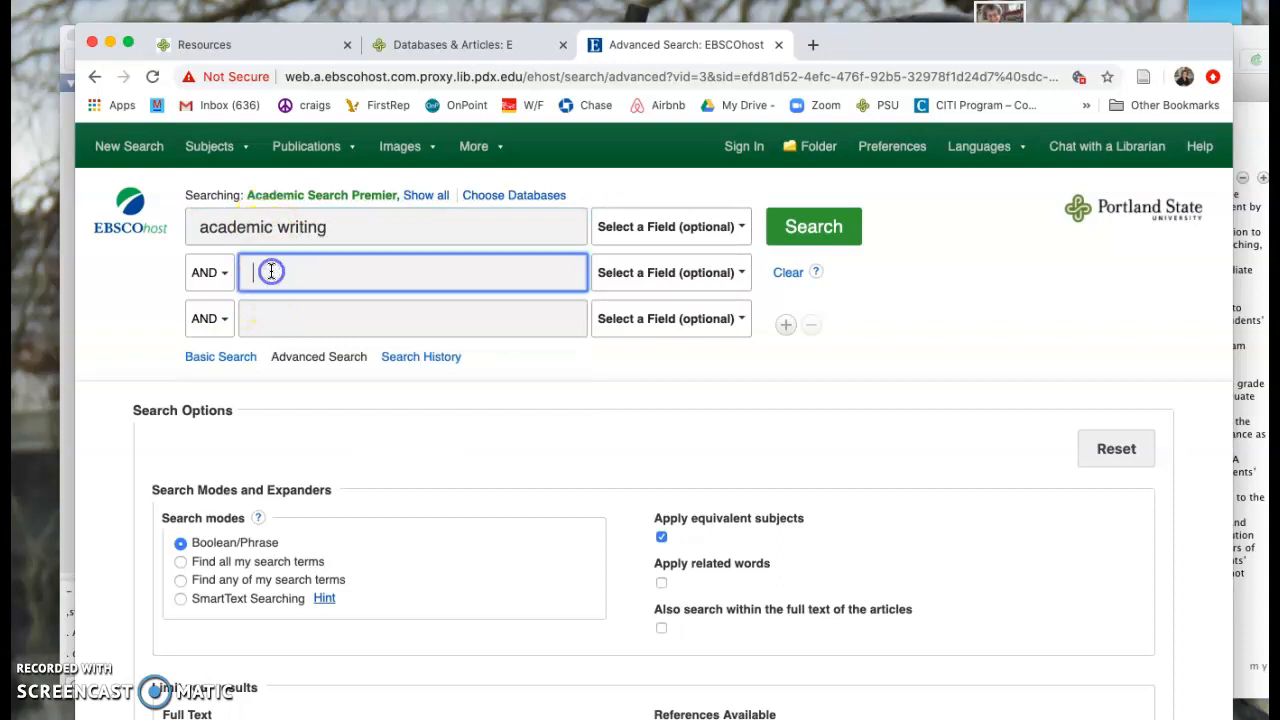
text(faculty)
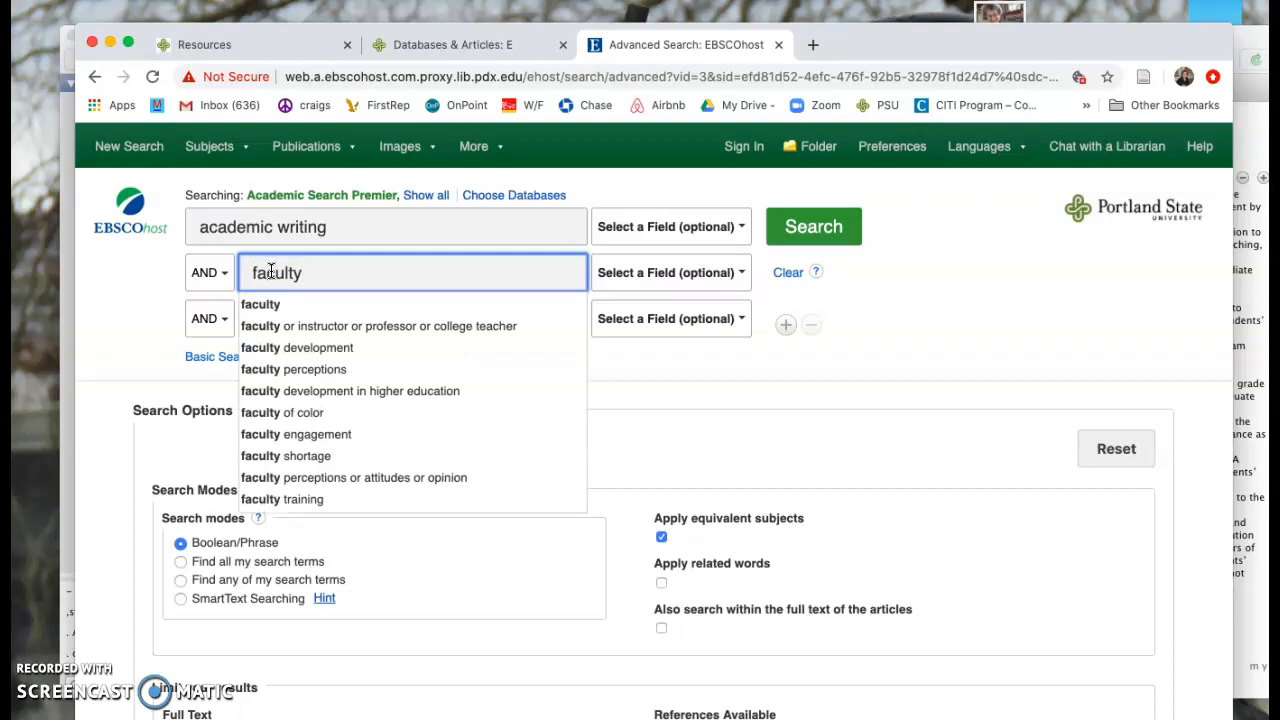
click(303, 347)
click(820, 213)
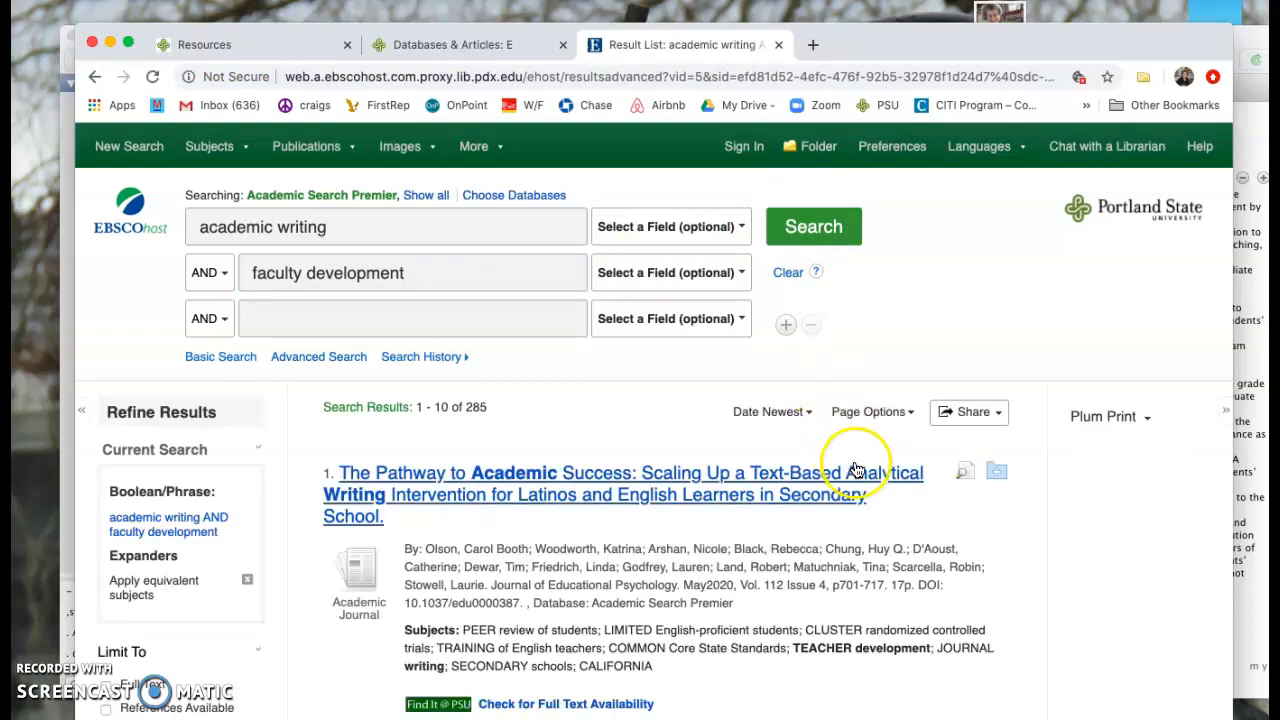
Open the PDF full text of the article "A longitudinal study of the impact of reflective coursework writing on teacher development courses" from the results.
scroll(766, 531, down, 3)
scroll(766, 531, down, 5)
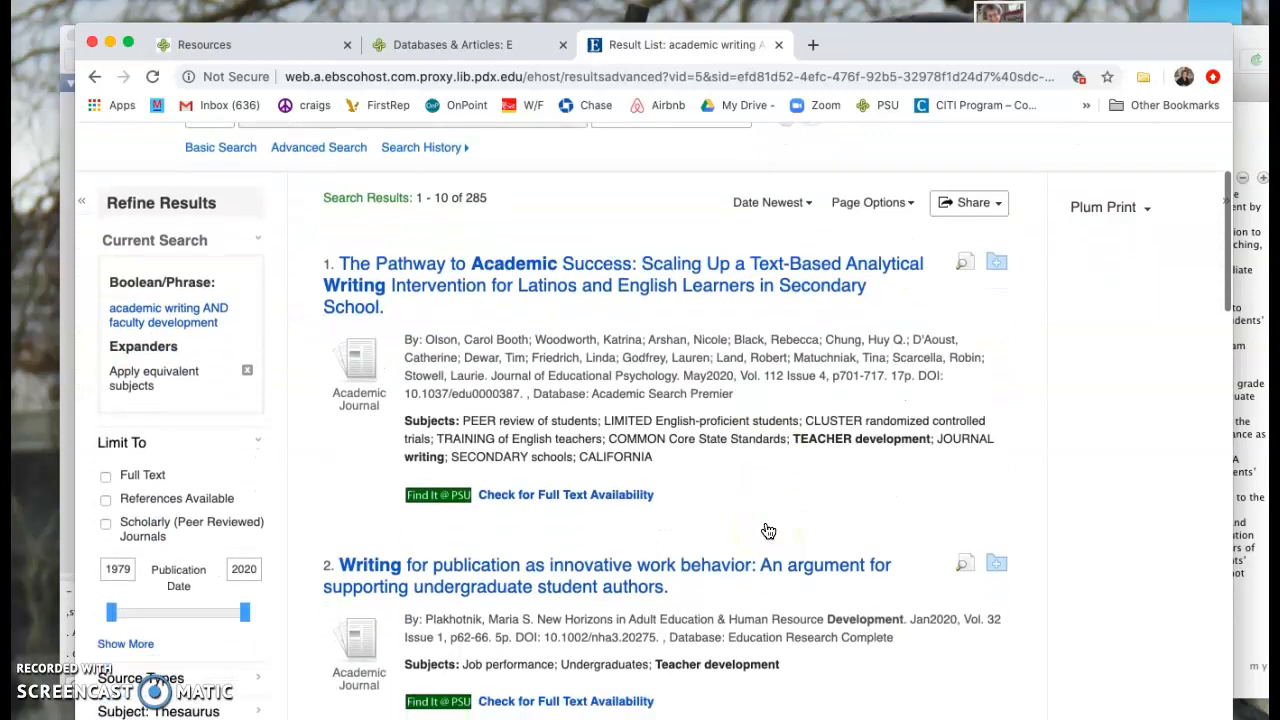
scroll(766, 531, down, 10)
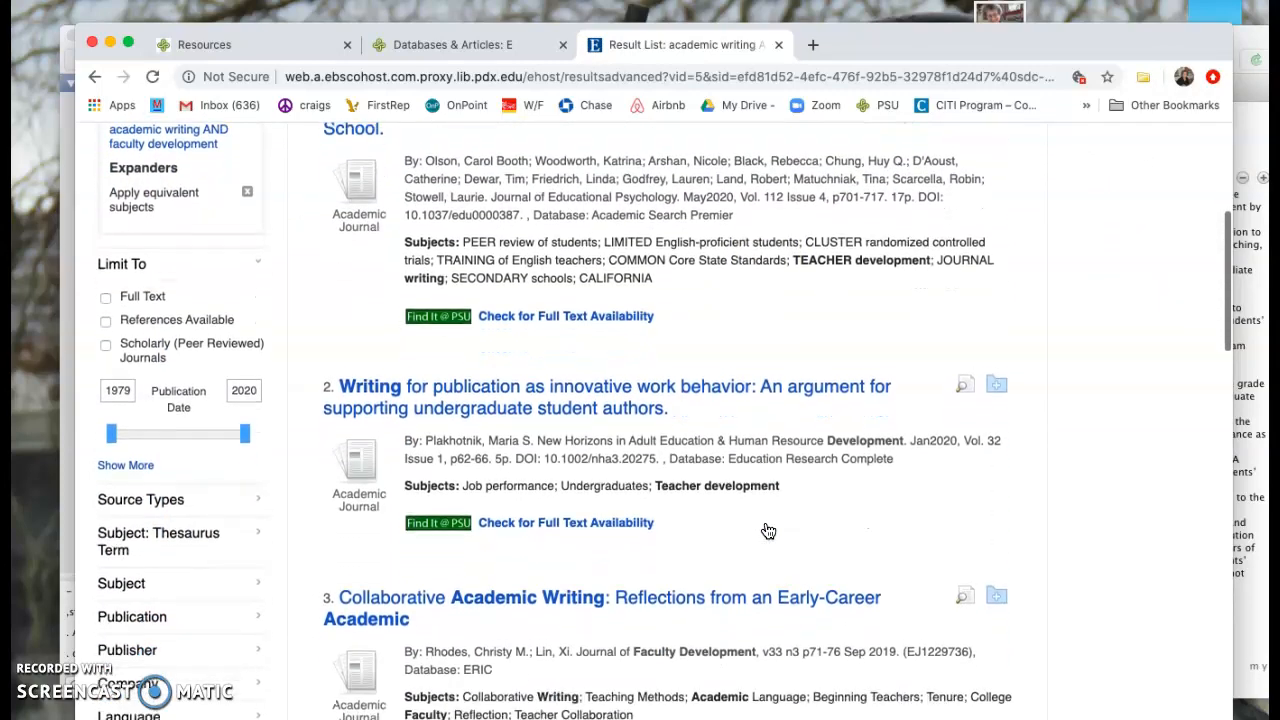
scroll(766, 531, down, 5)
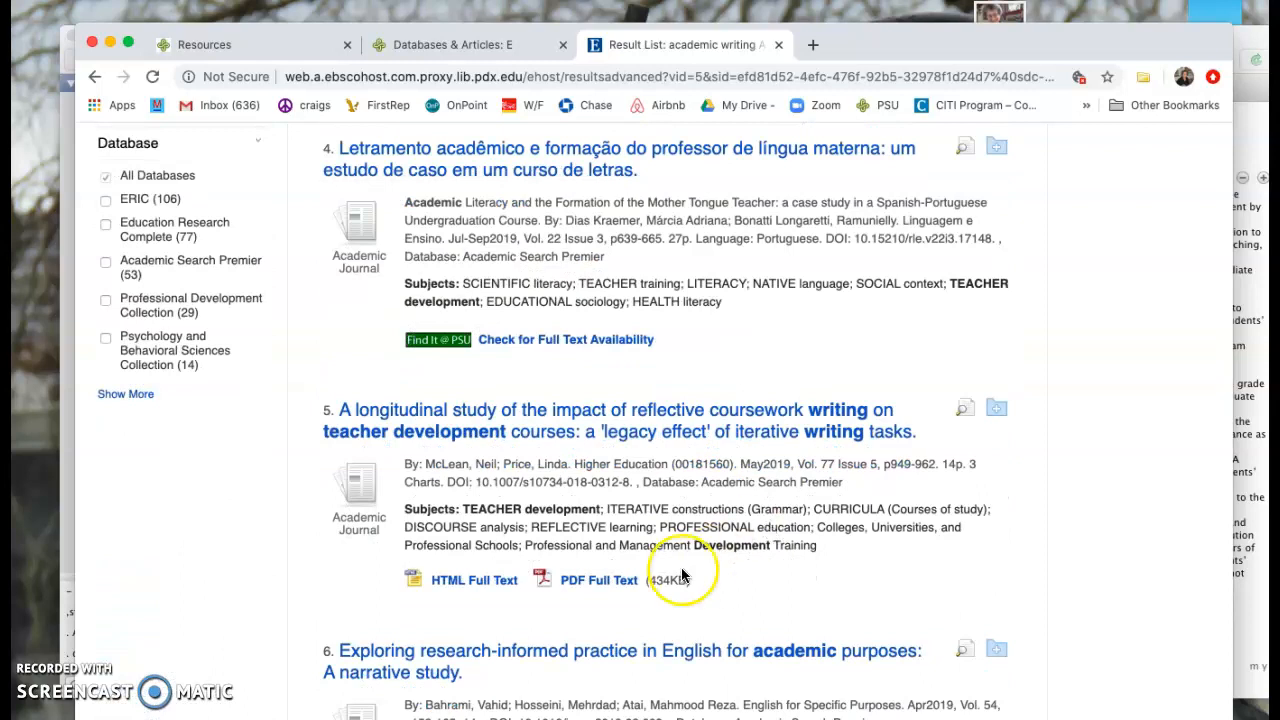
click(606, 592)
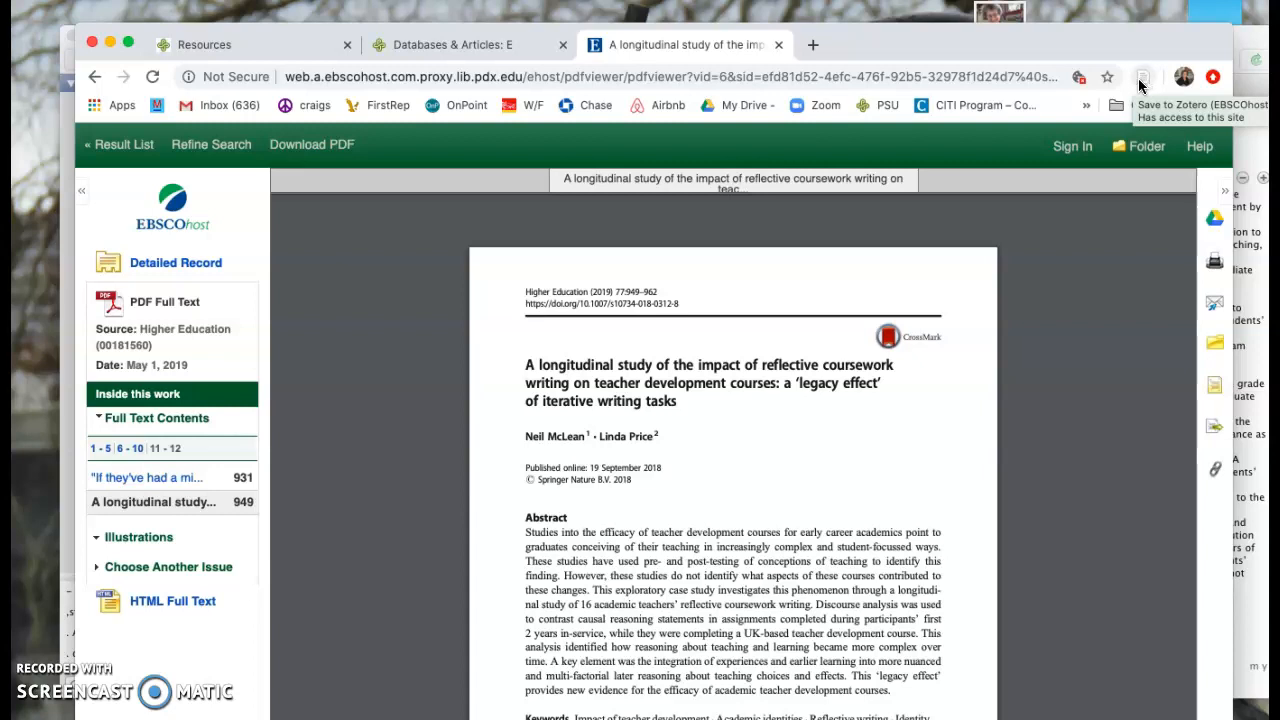
Save the open article with its PDF to the Academic Writing collection using the Zotero connector.
click(1140, 82)
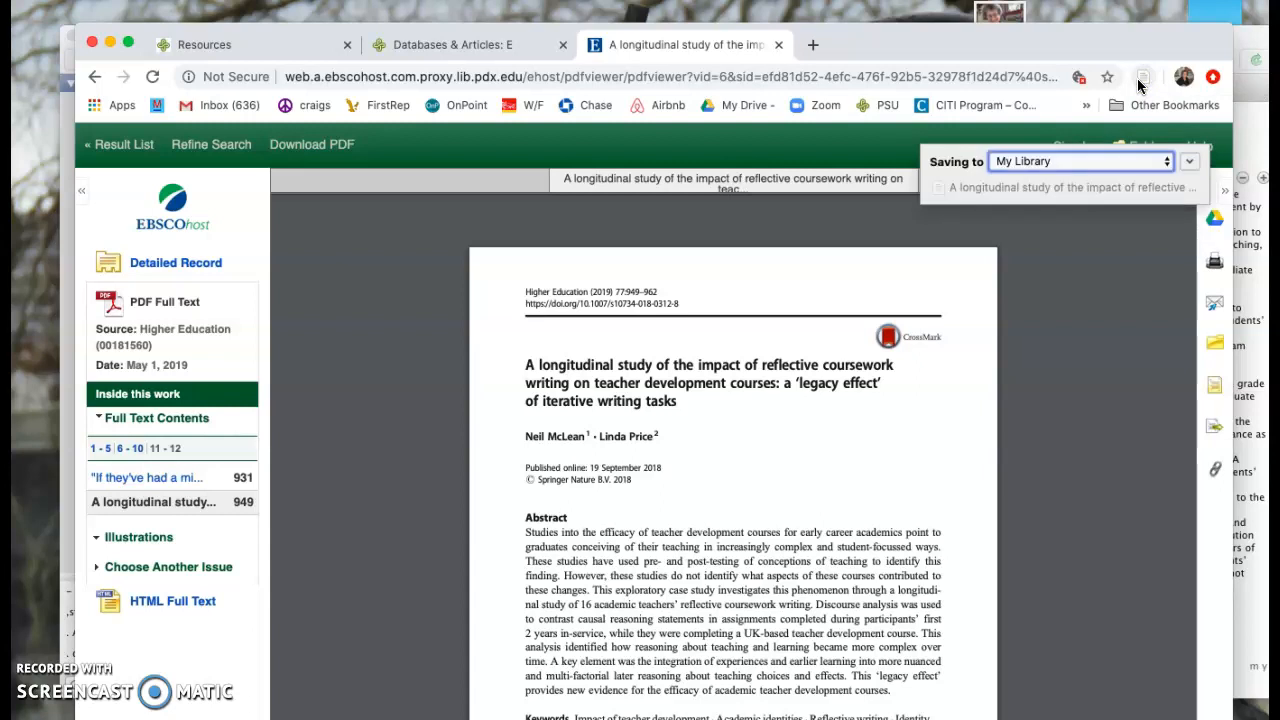
click(1168, 162)
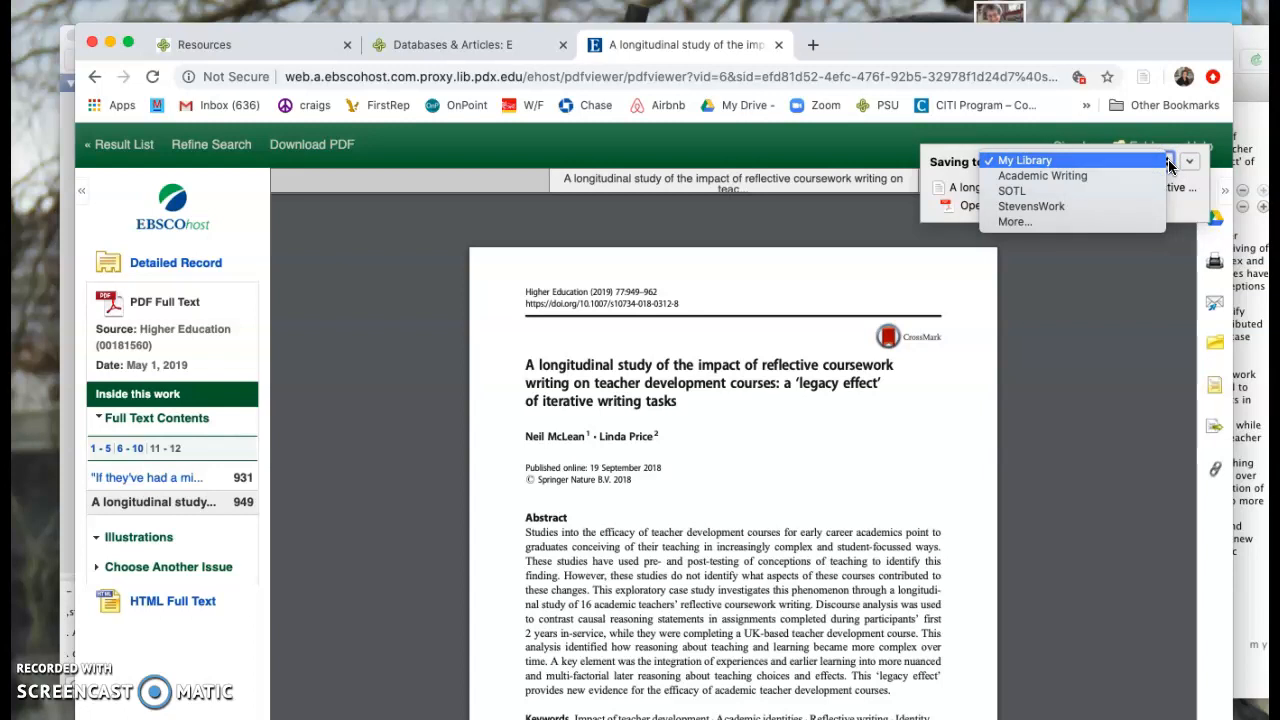
click(1150, 175)
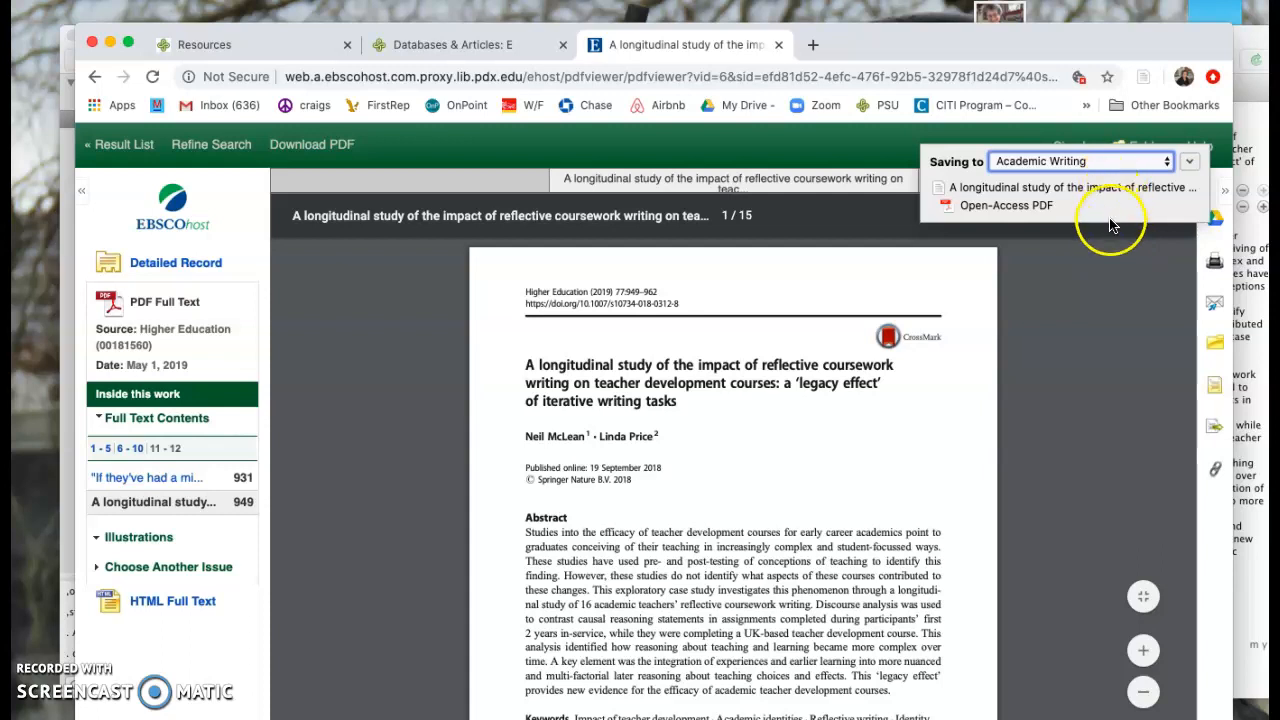
click(1118, 280)
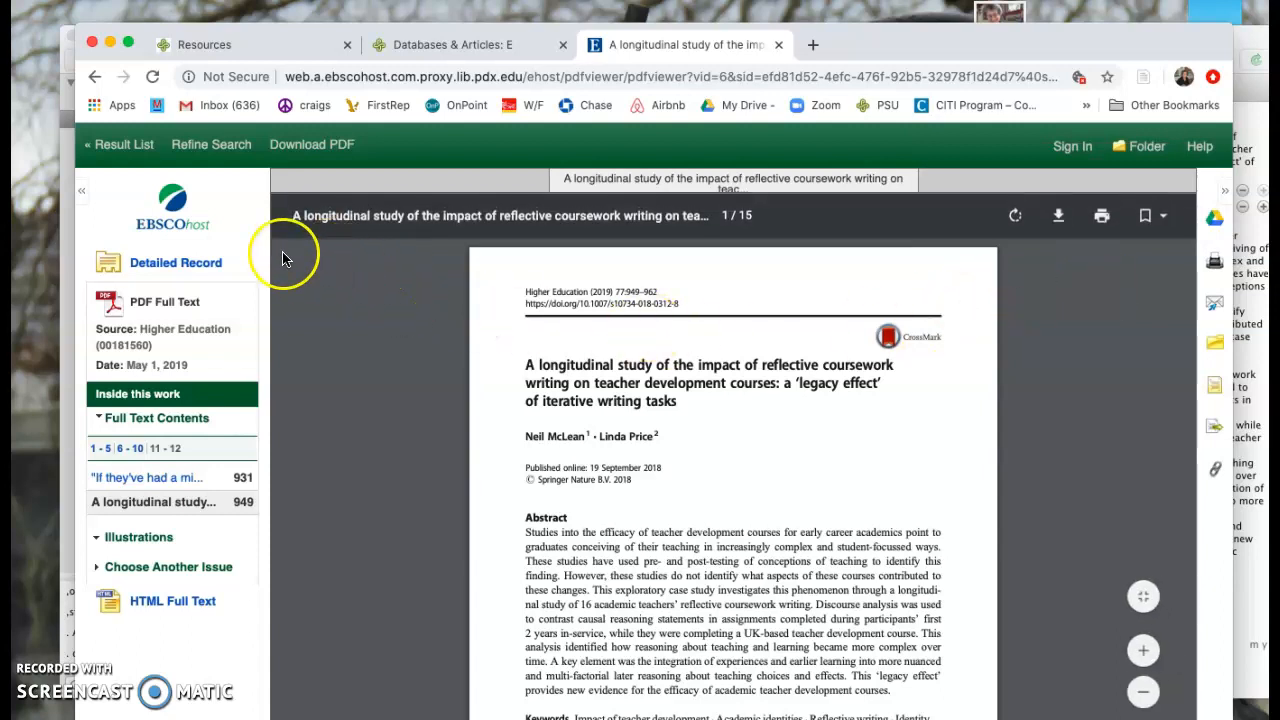
Close the browser window, switch to Zotero and expand the newly saved longitudinal study entry to show its attached PDF.
click(92, 44)
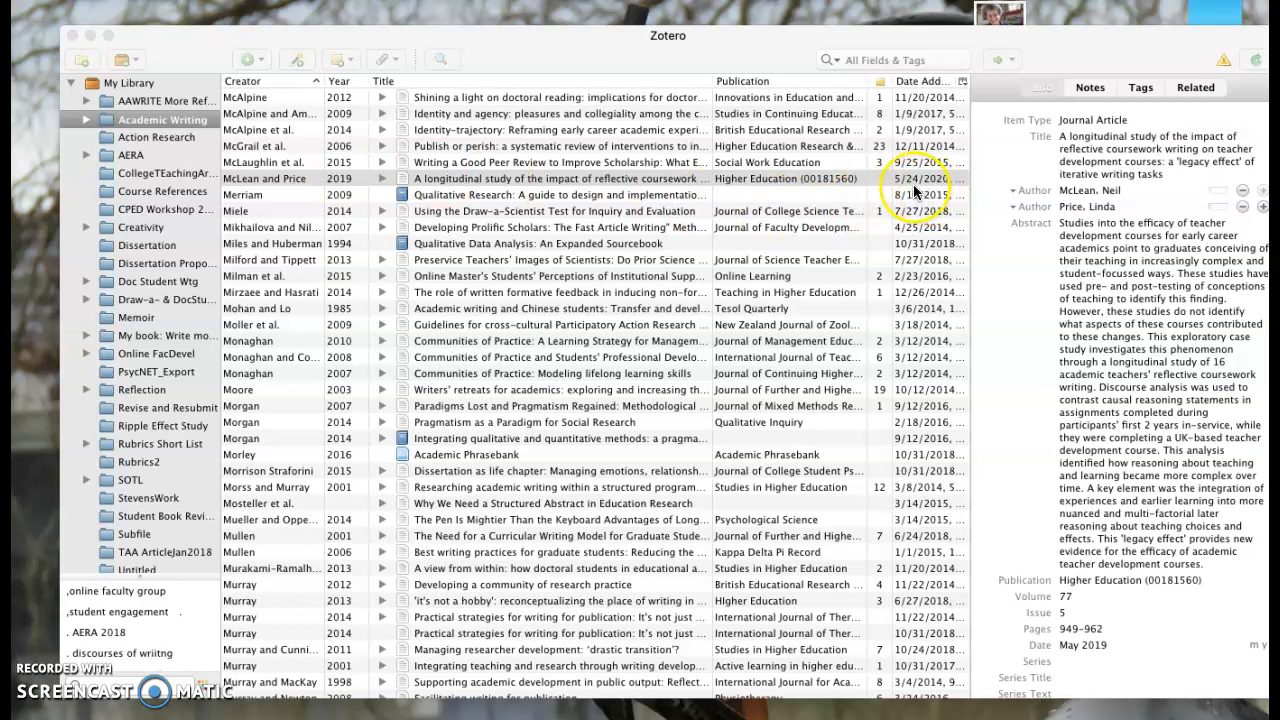
click(383, 182)
click(381, 179)
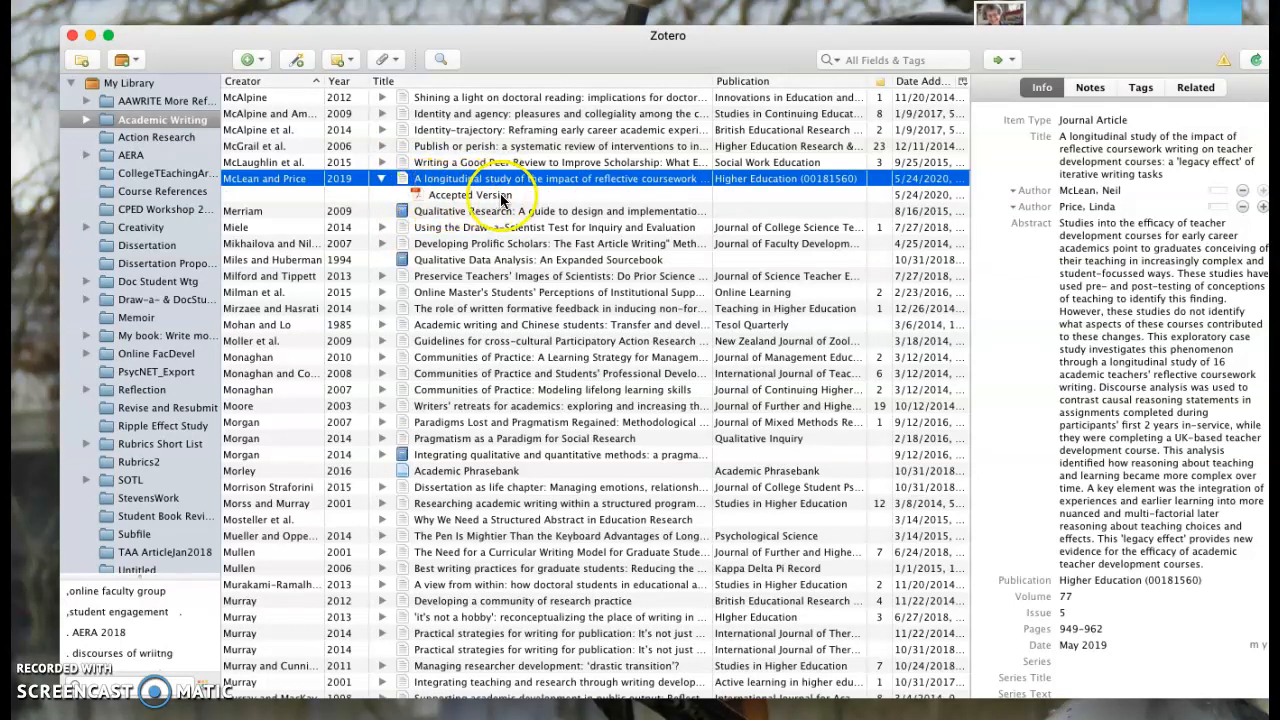
Examine the saved article's abstract, publication, pages and date details, then collapse its entry in the item list.
click(1104, 258)
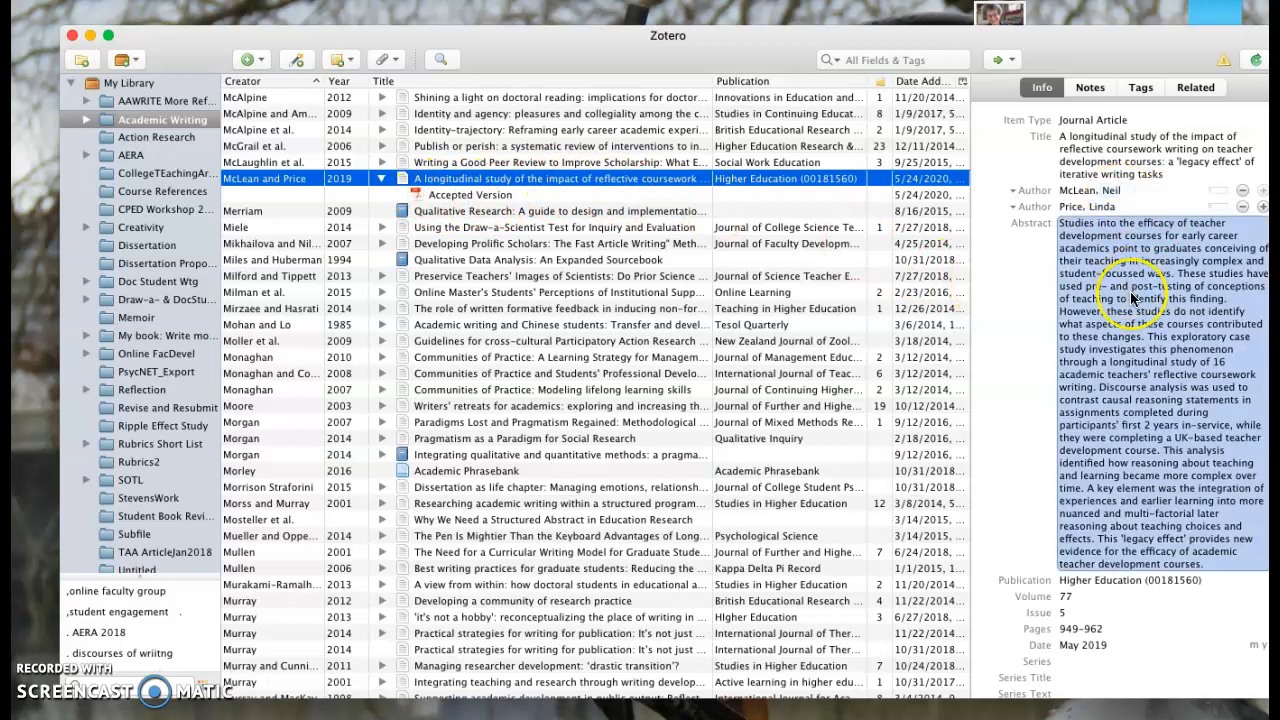
scroll(1119, 438, down, 2)
click(1102, 530)
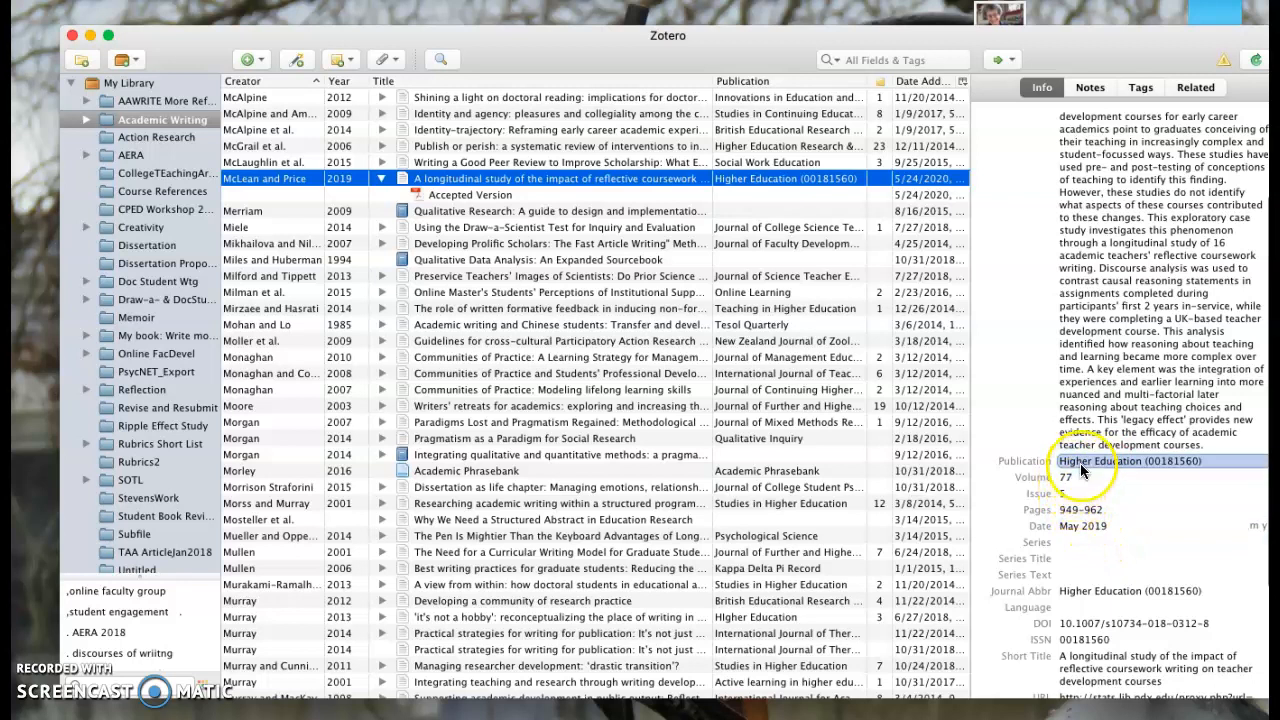
click(1094, 380)
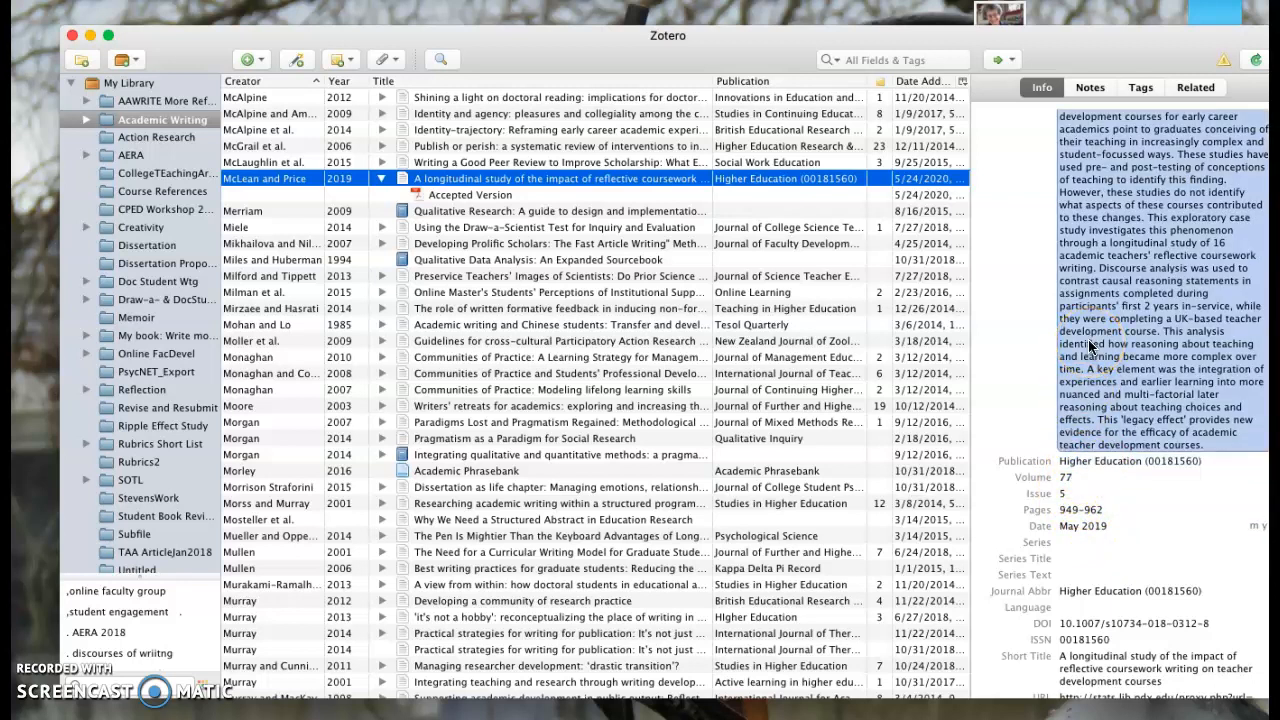
click(381, 180)
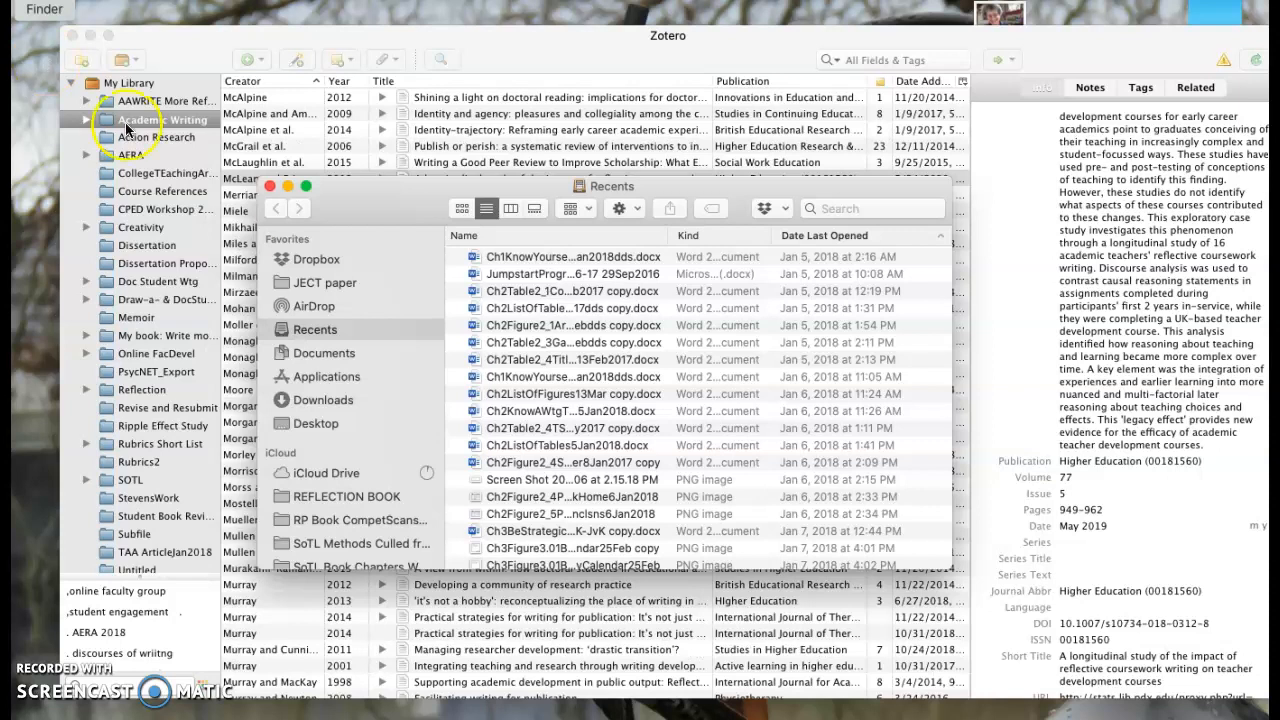
Switch to Finder and open the PDFs folder among the favorites.
scroll(339, 484, down, 10)
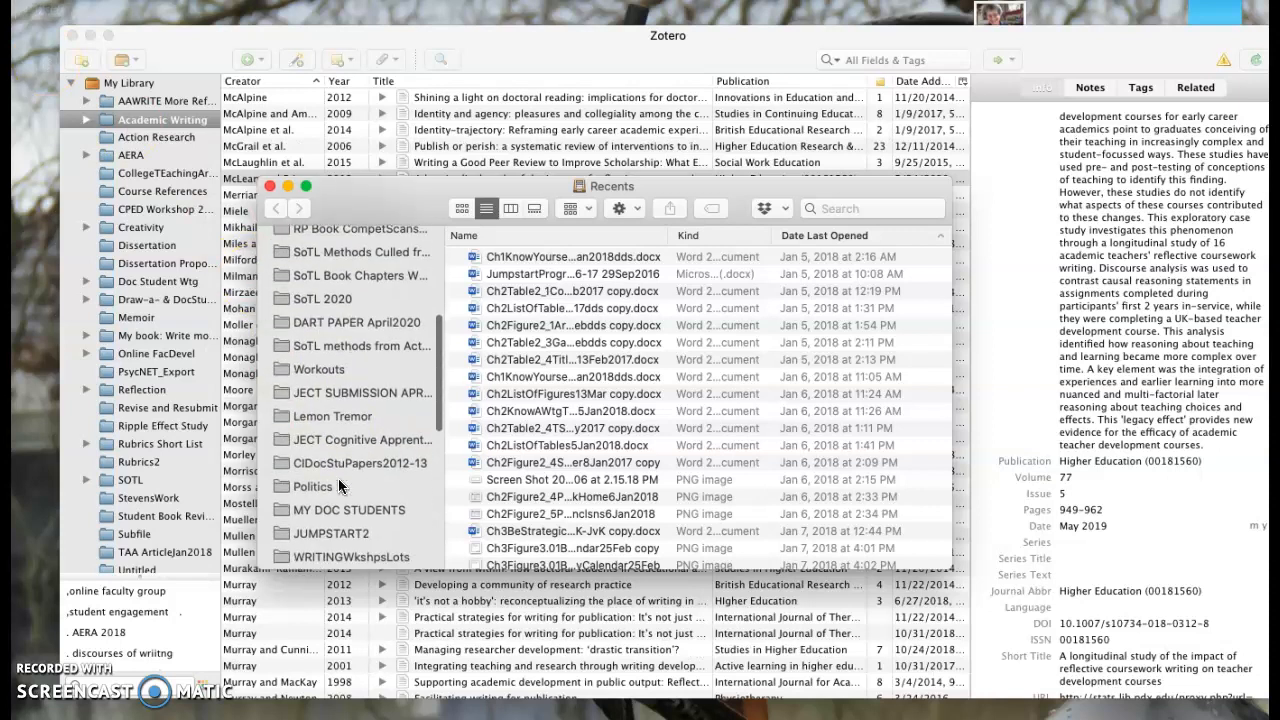
scroll(339, 484, down, 4)
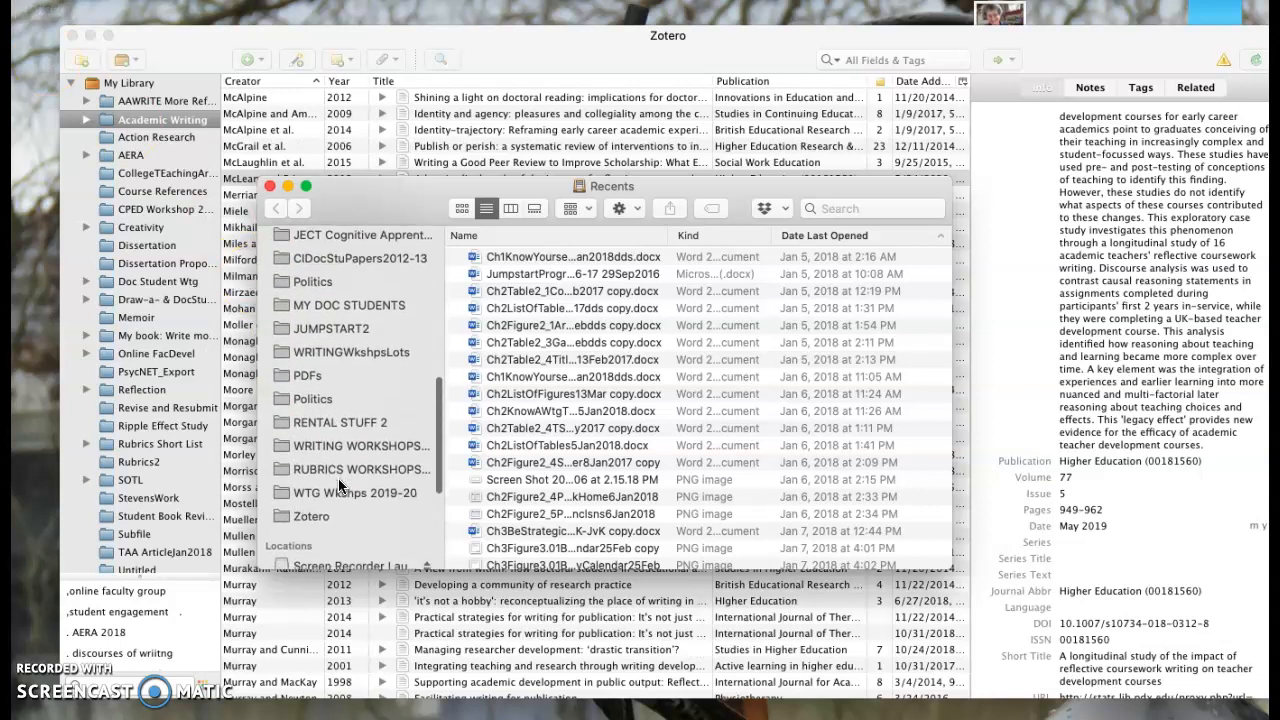
click(309, 378)
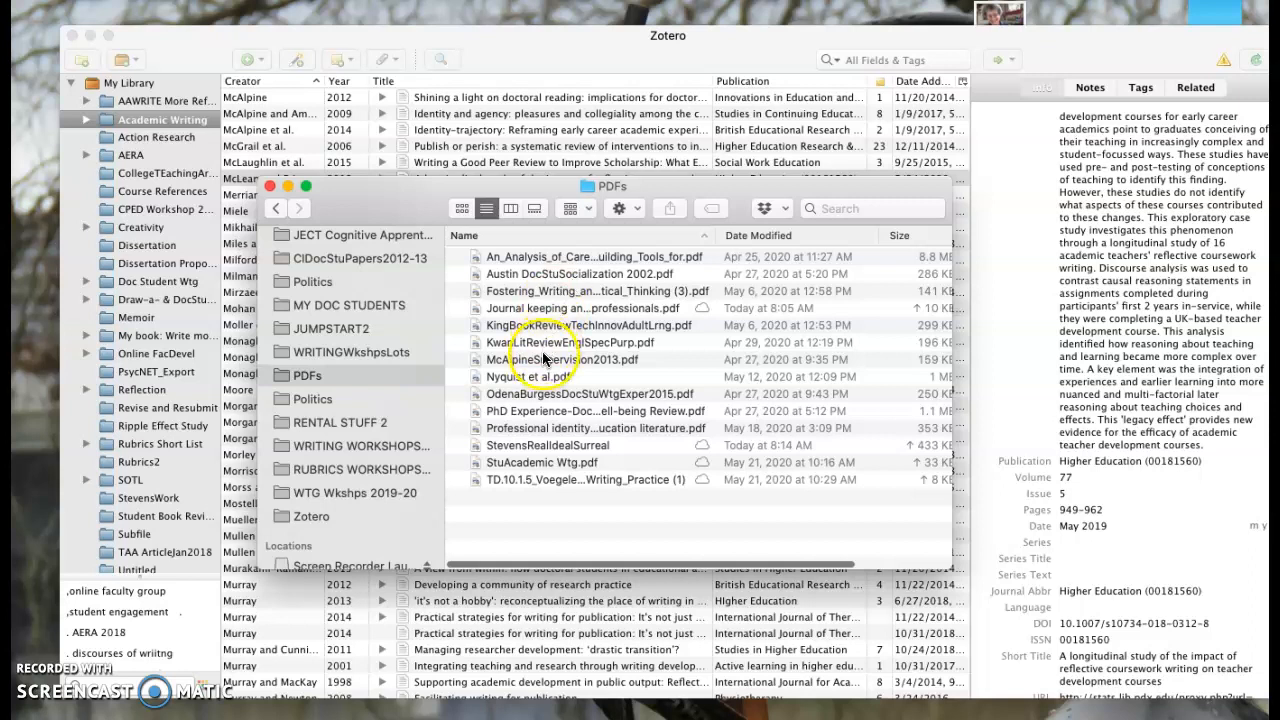
Try to add Austin DocStuSocialization 2002.pdf to Zotero's item list, and switch to Zotero to expand the Doc Student Wtg collection.
click(573, 277)
drag(573, 280, 246, 517)
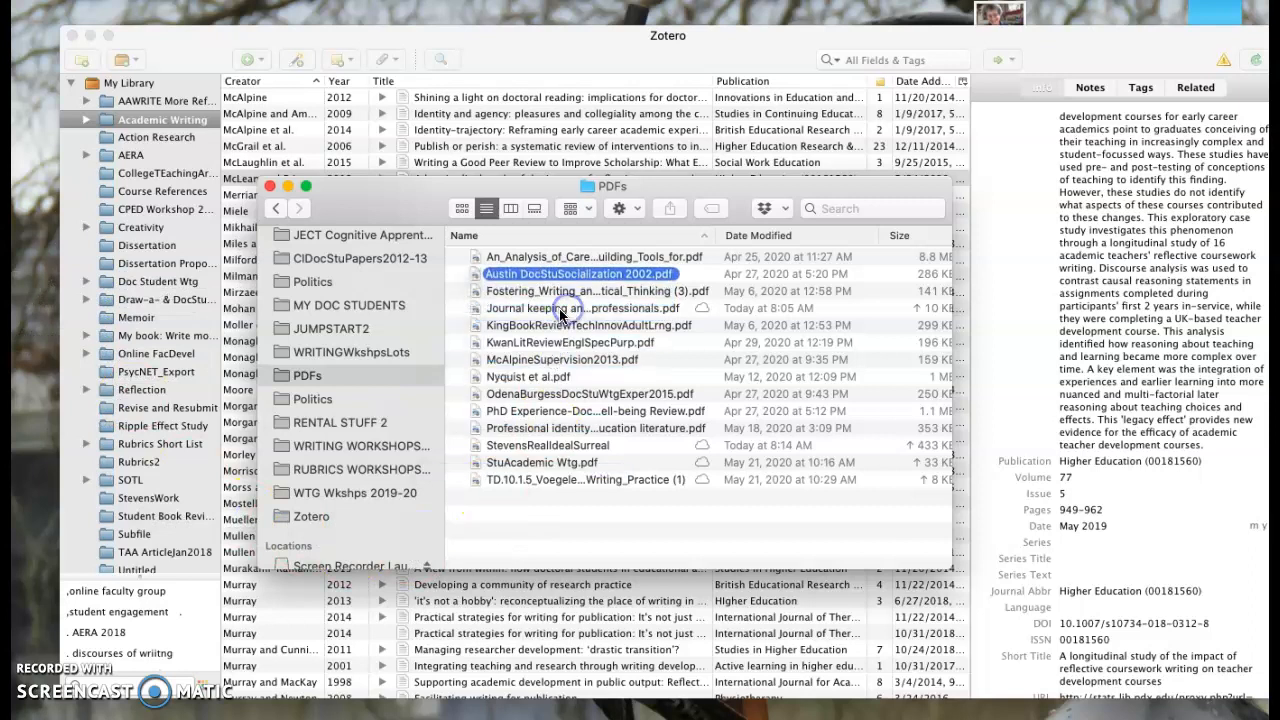
click(86, 288)
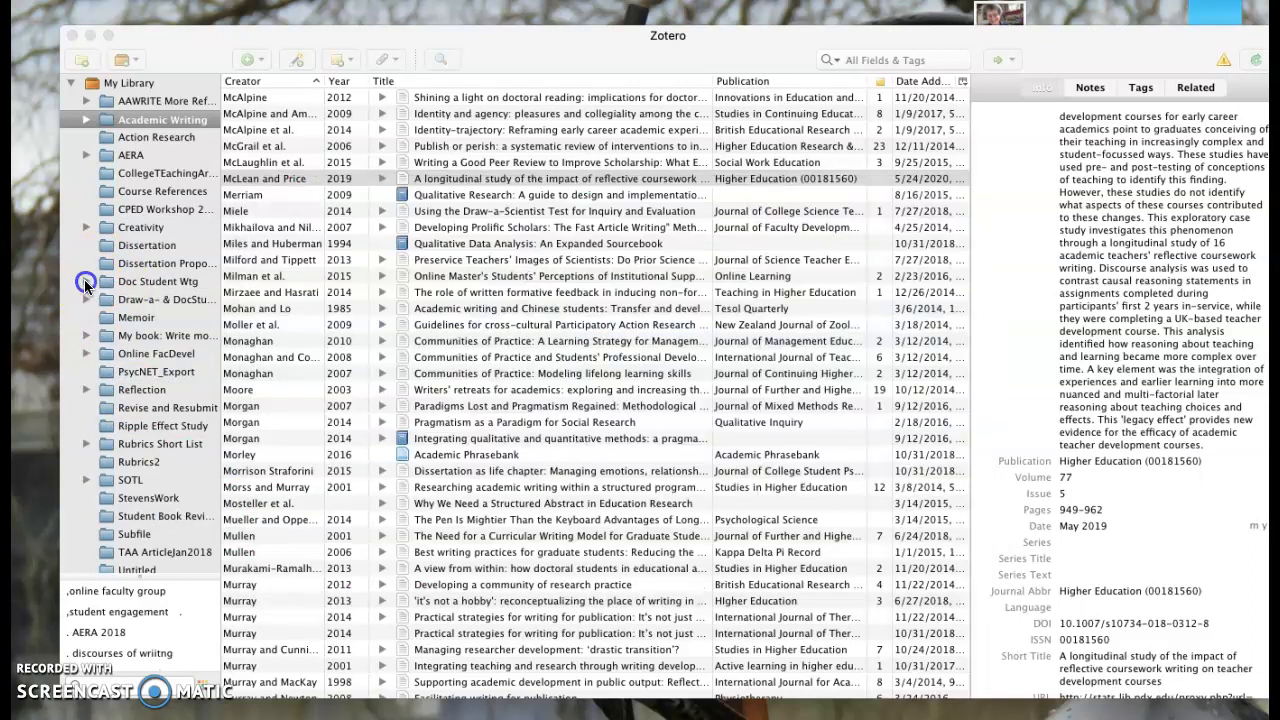
click(87, 284)
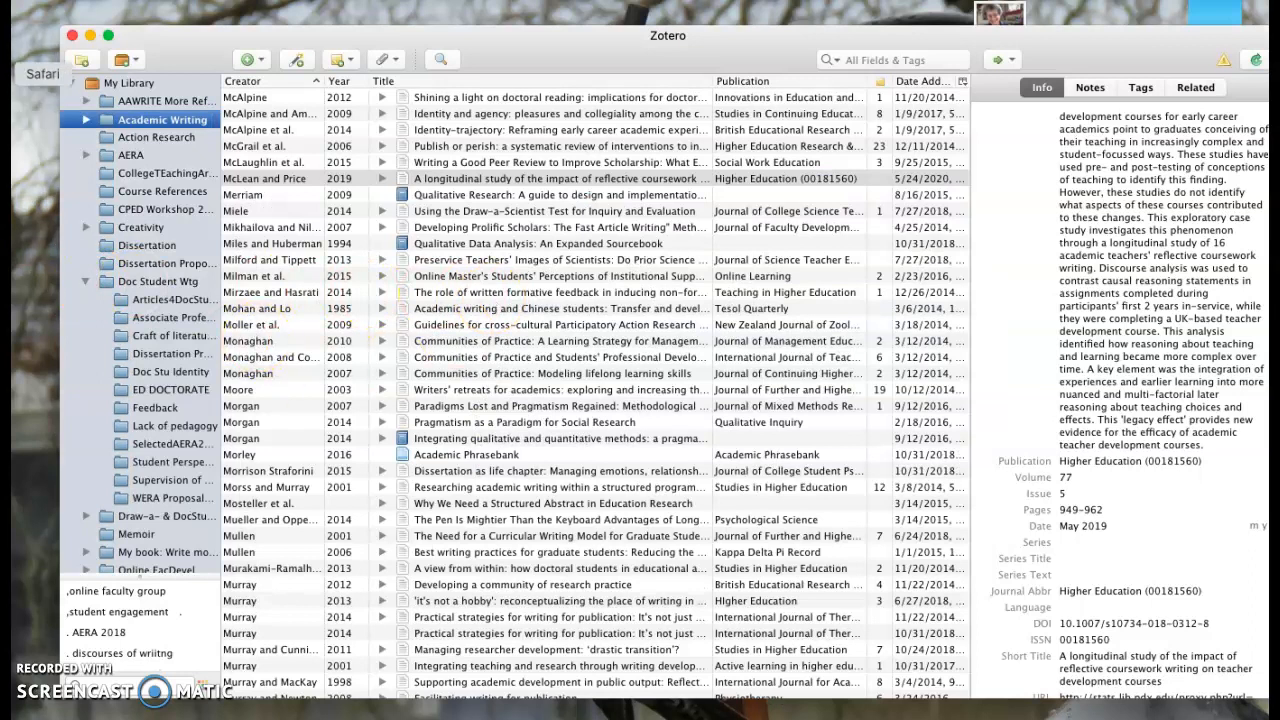
Switch back to Finder and add McAlpineSupervision2013.pdf from the PDFs folder to Zotero's Academic Writing collection.
click(5, 9)
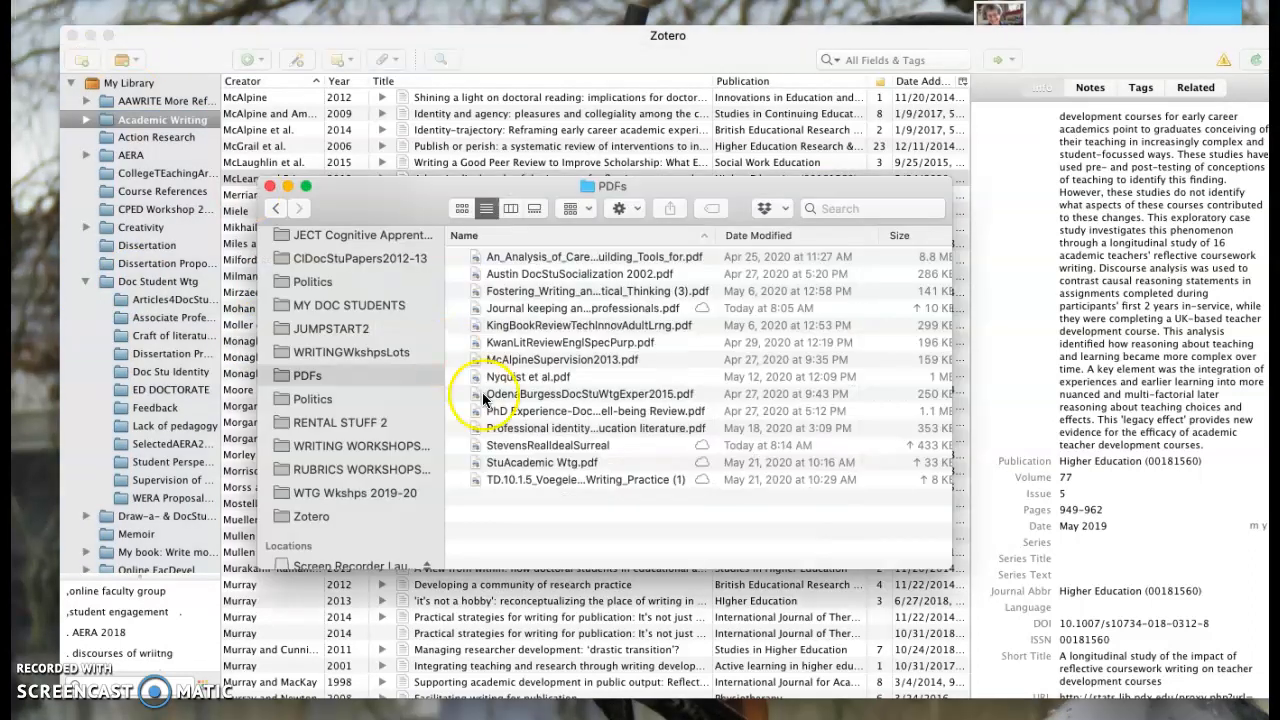
click(594, 362)
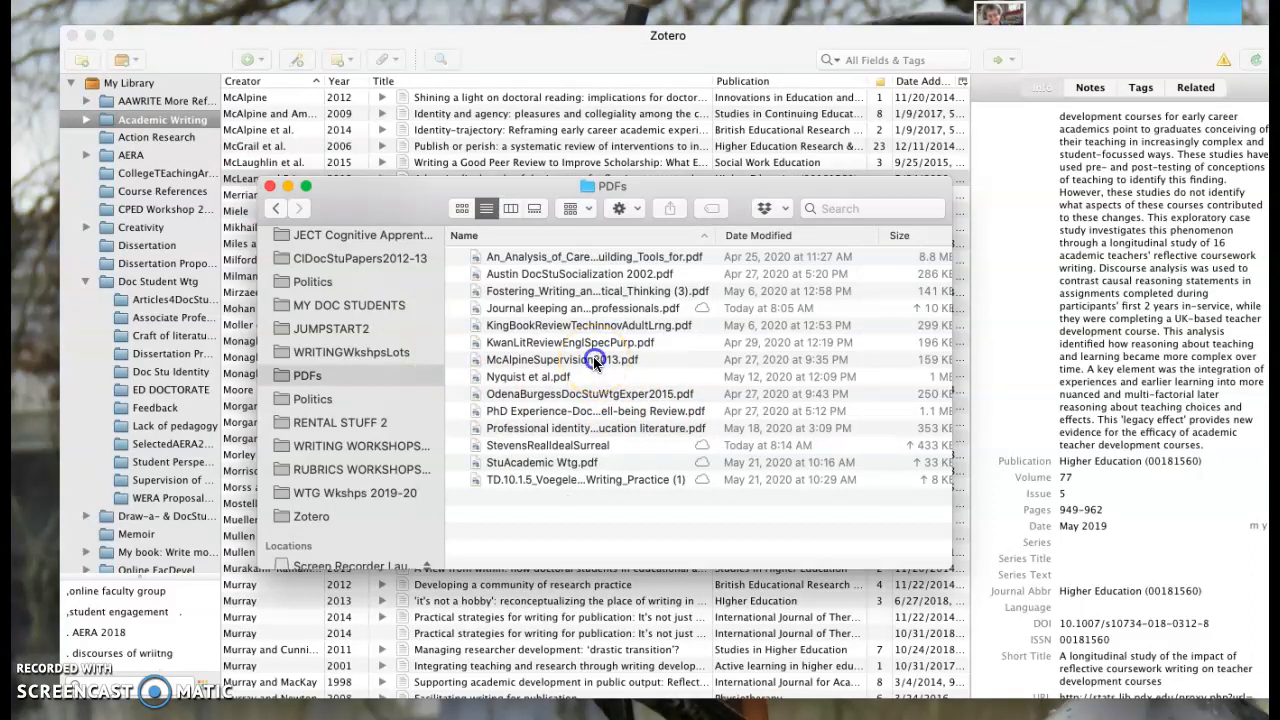
drag(594, 362, 531, 581)
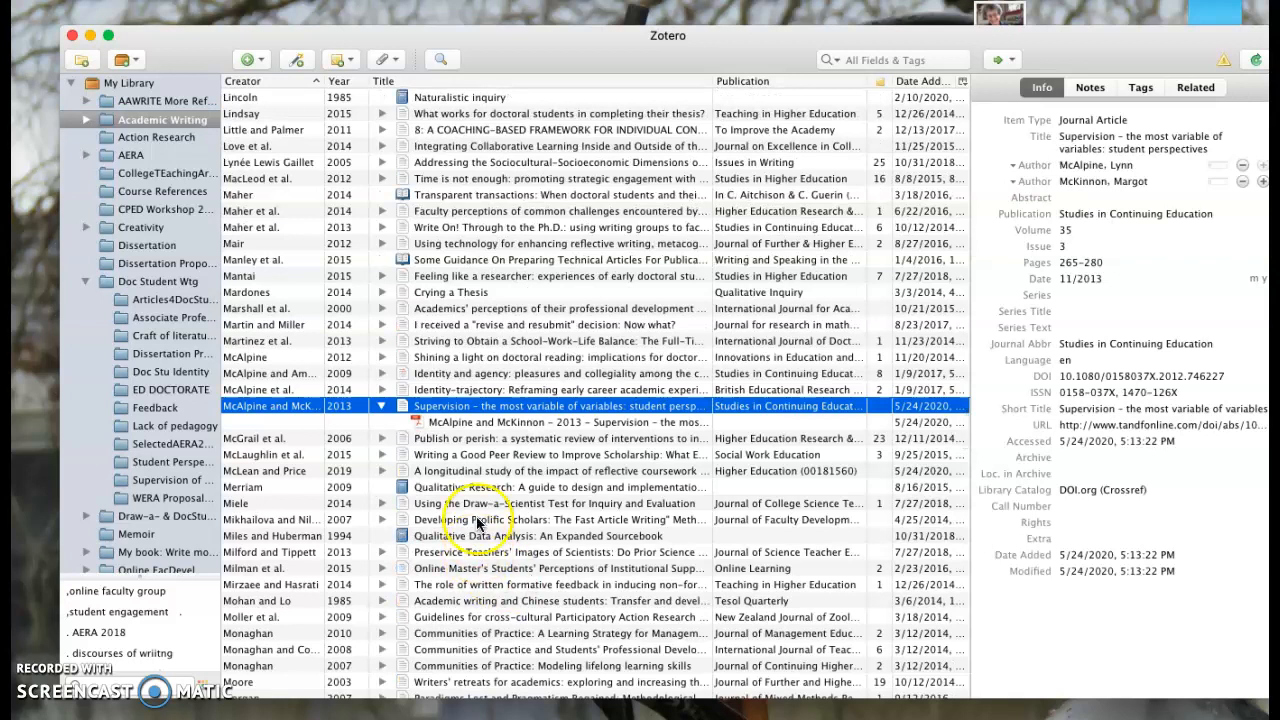
click(1070, 490)
click(1070, 540)
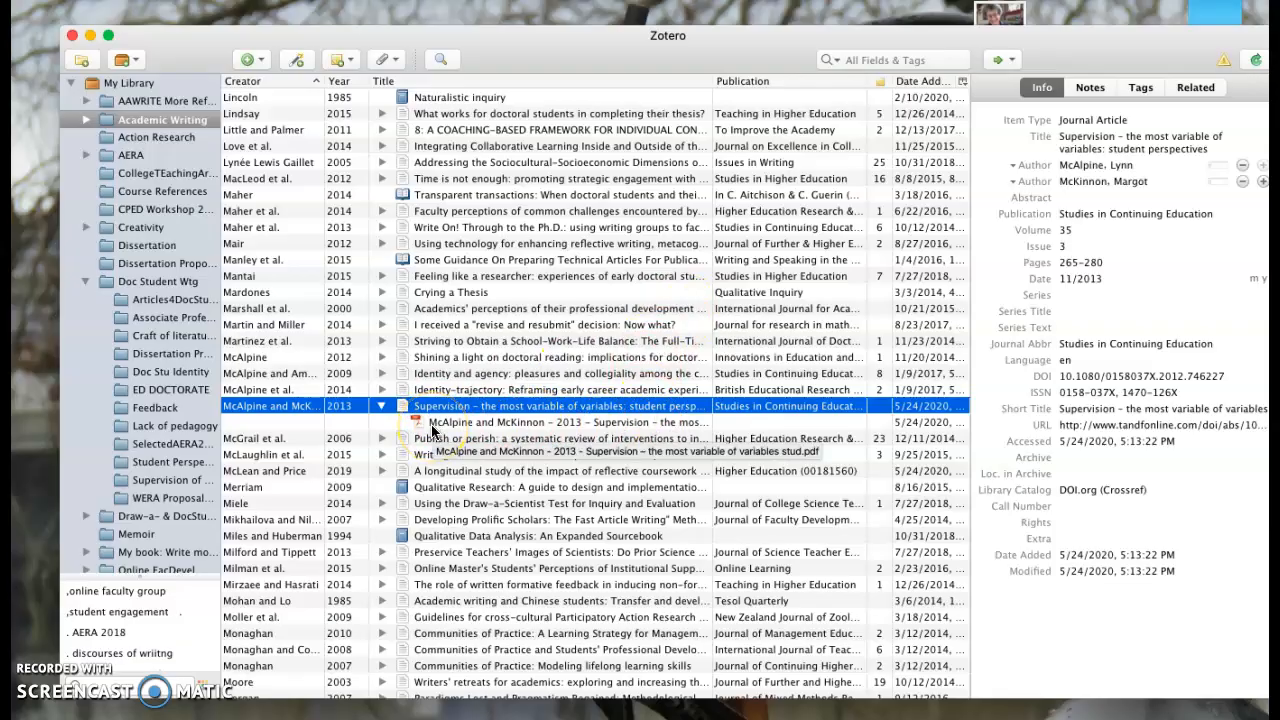
Find LATHAMNursingAcadCmntyWtgCtr.pdf among the standalone files at the end of the collection, open it for viewing and close it.
scroll(432, 428, down, 20)
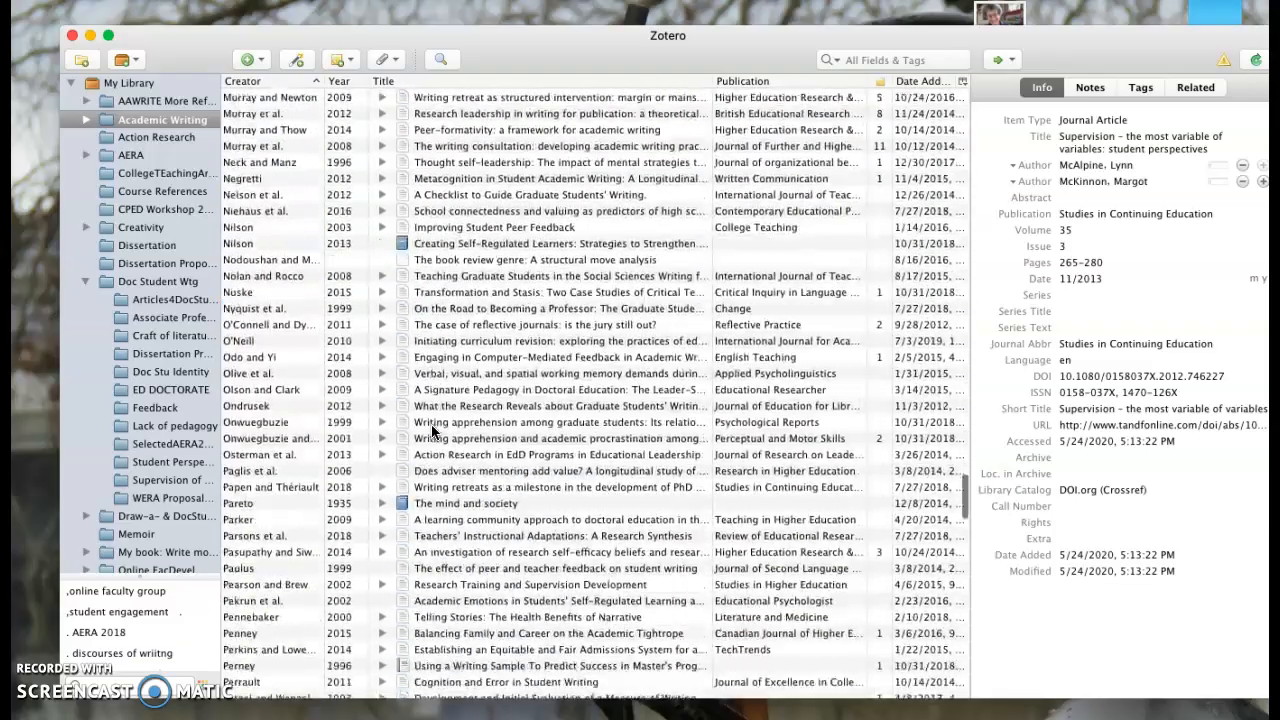
scroll(431, 424, down, 20)
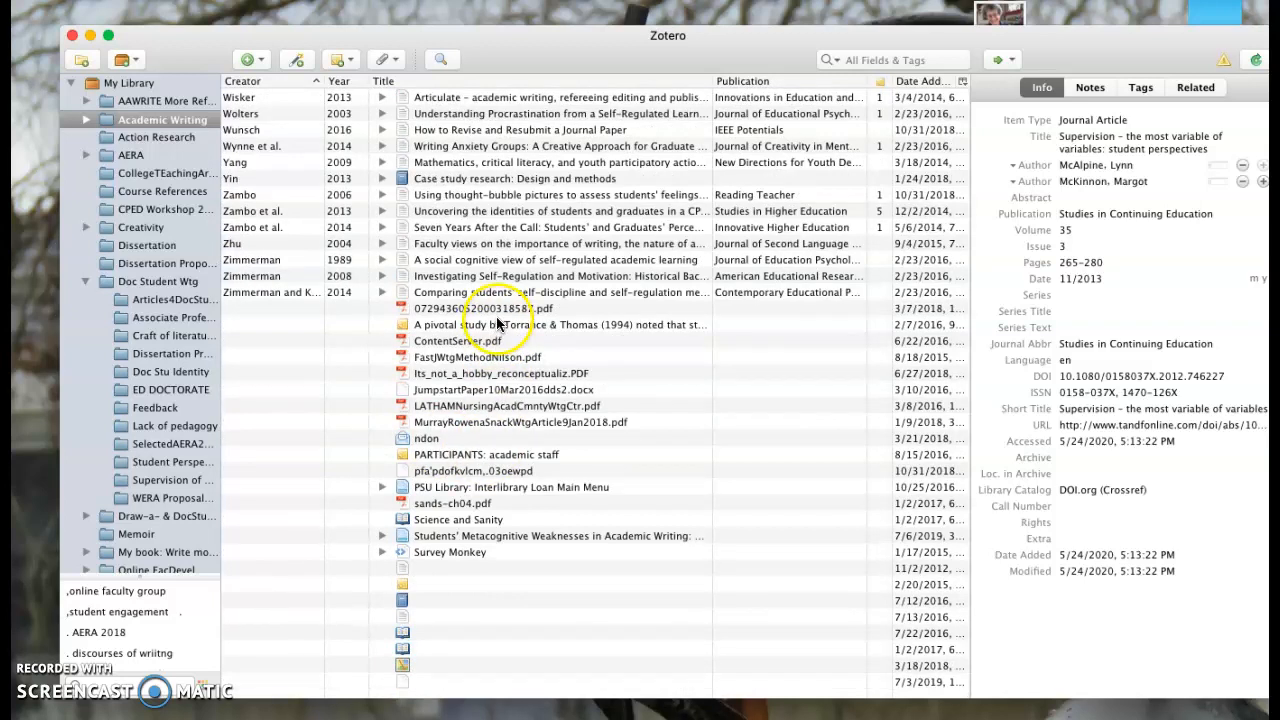
click(478, 410)
double_click(478, 410)
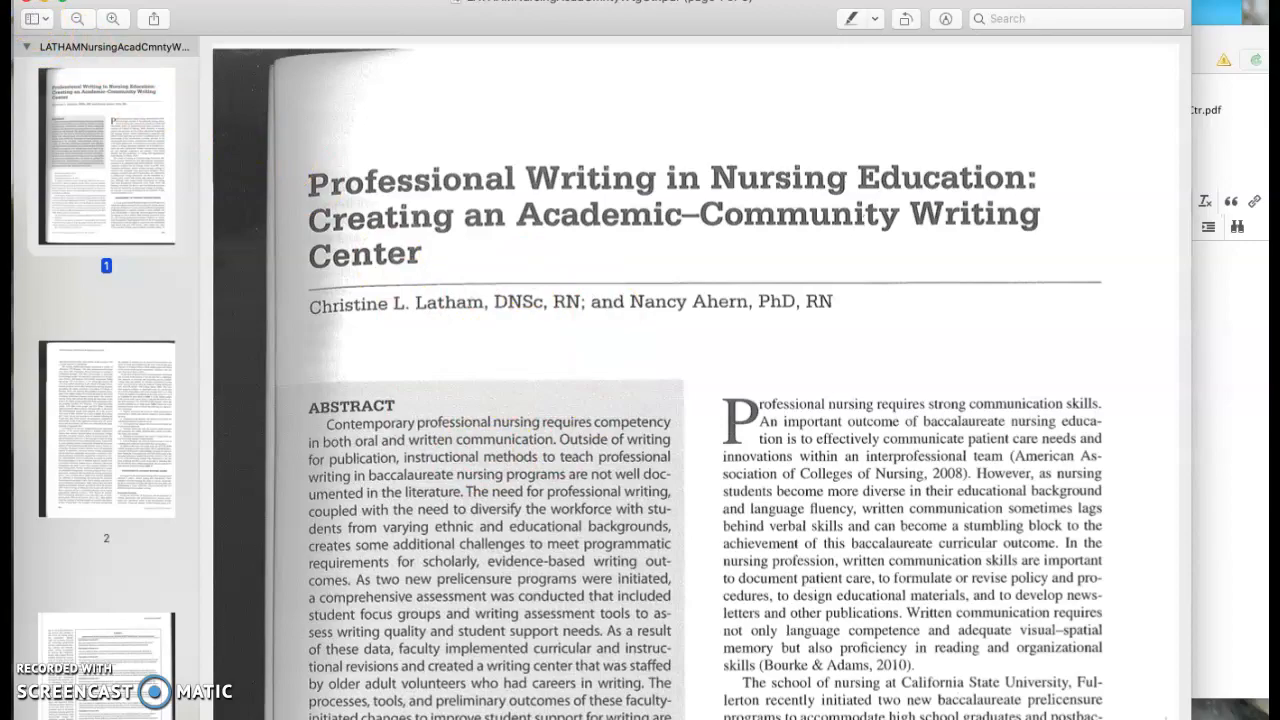
click(24, 1)
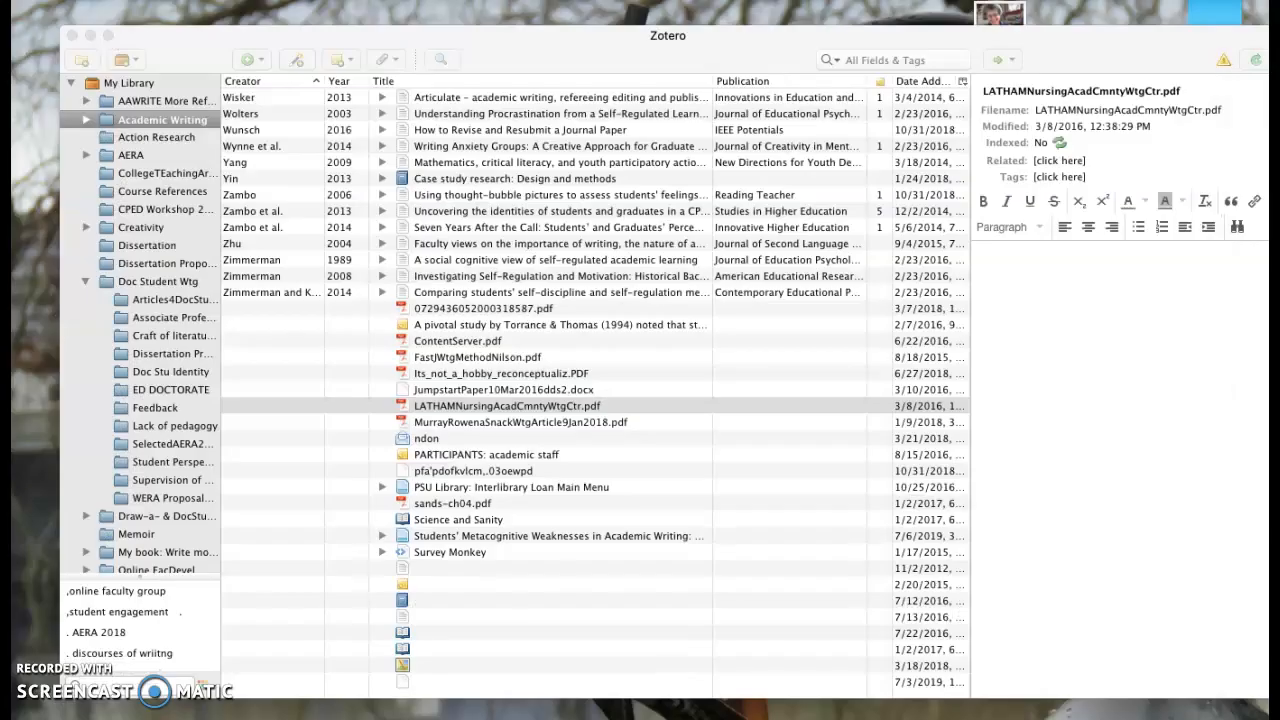
Try to retrieve metadata for LATHAMNursingAcadCmntyWtgCtr.pdf and close the retrieval report.
right_click(576, 411)
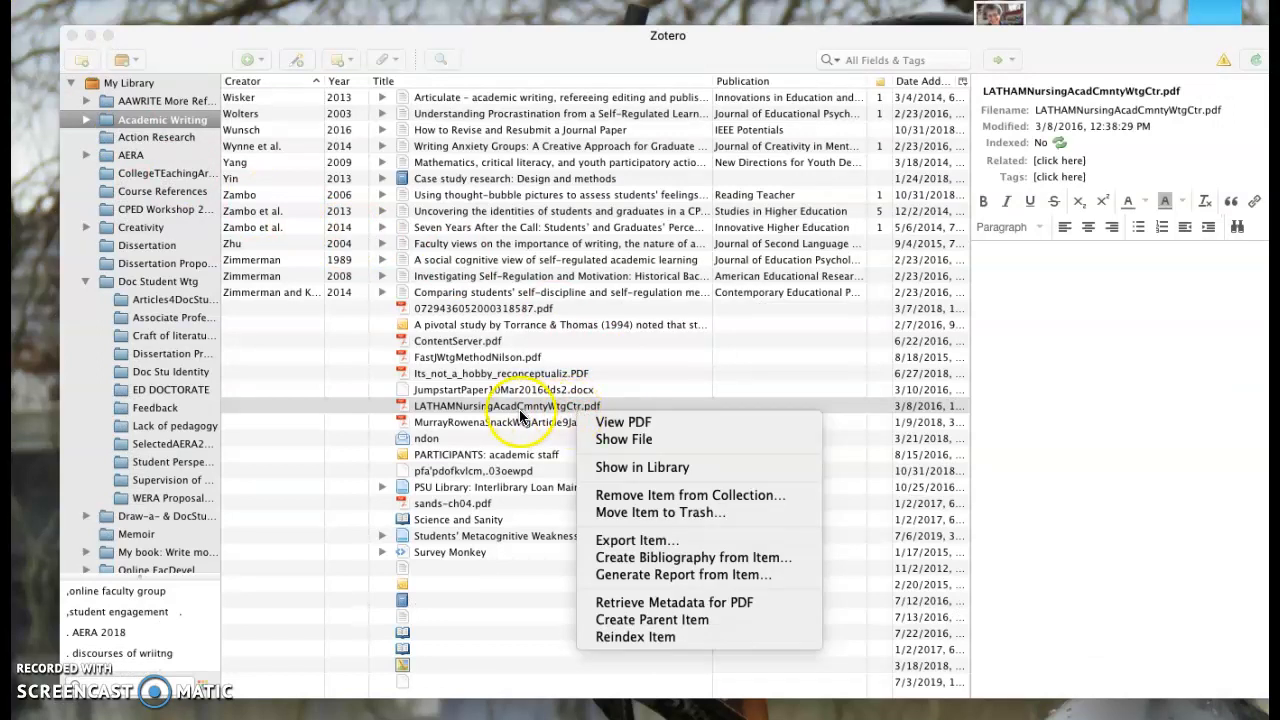
click(627, 603)
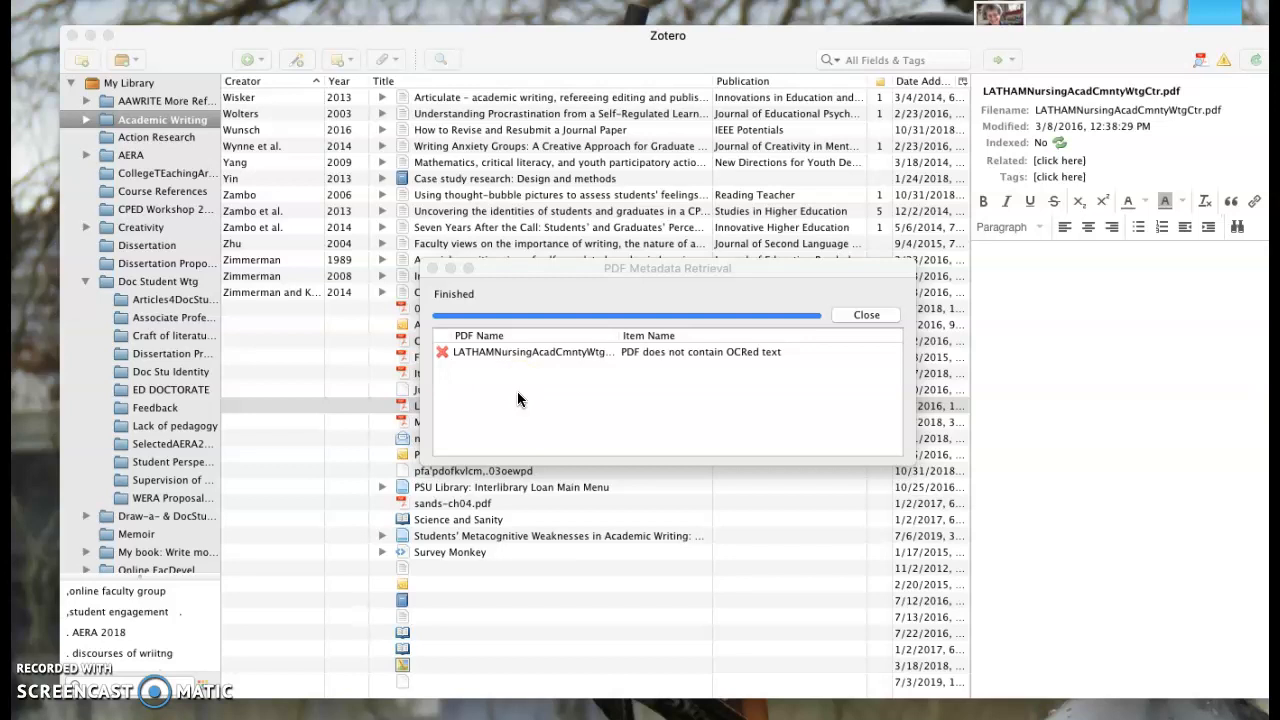
click(857, 317)
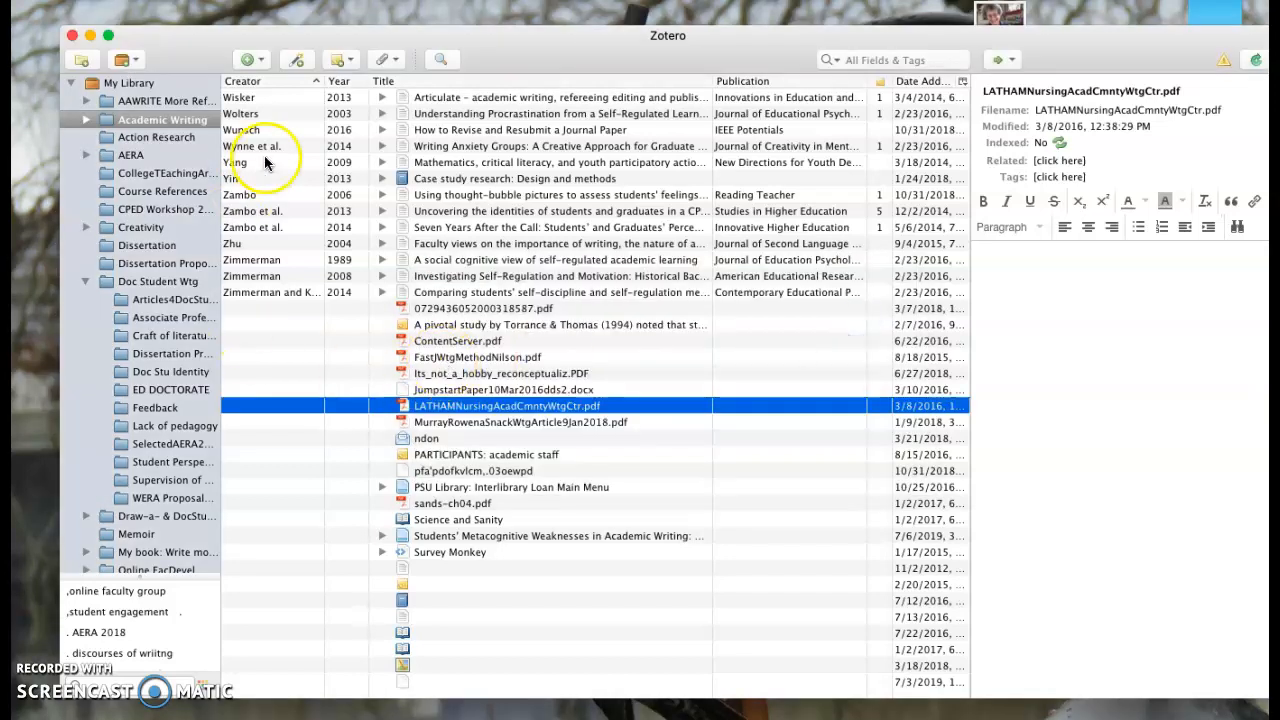
Create a blank Journal Article item in the Academic Writing collection, and select the first untitled item below Survey Monkey.
click(252, 60)
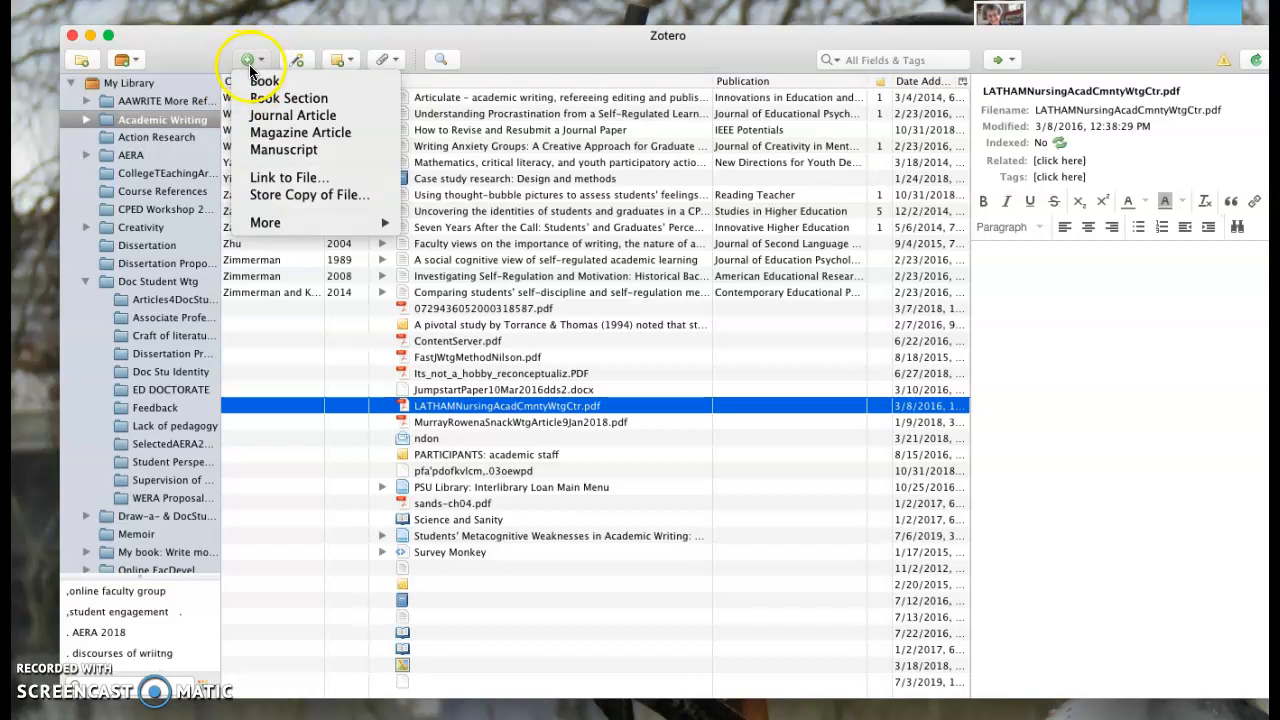
click(293, 124)
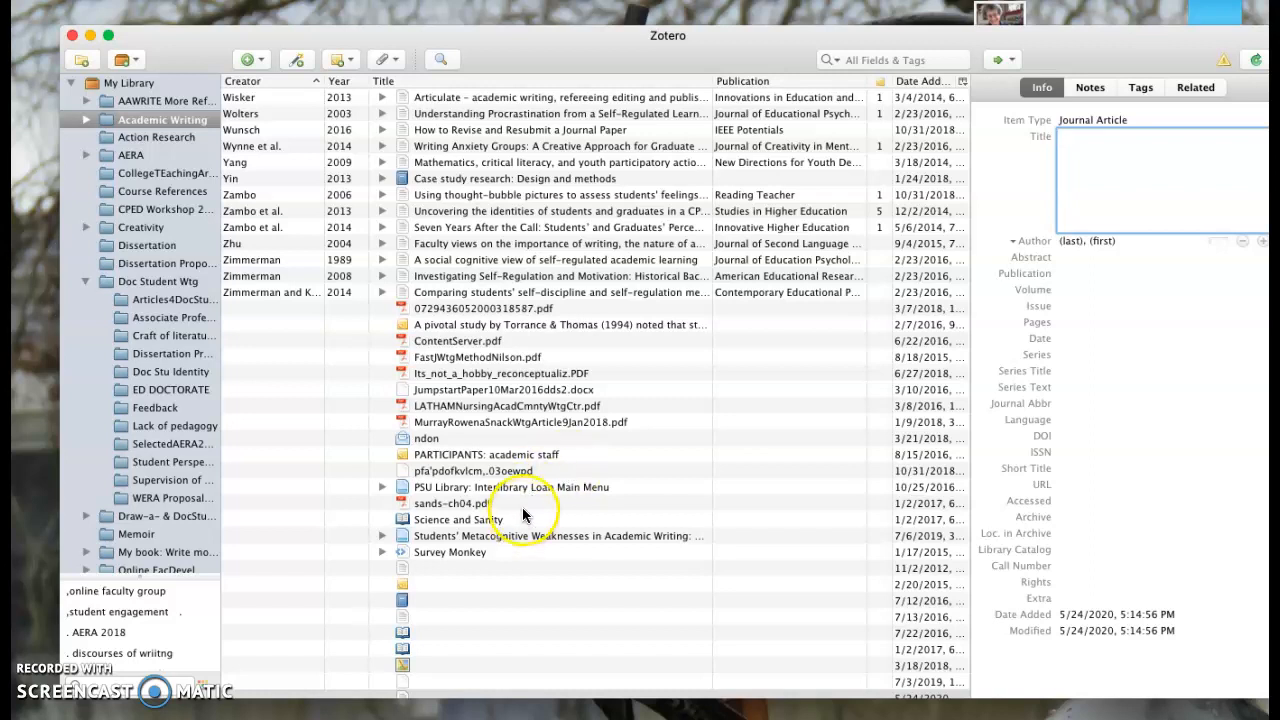
click(532, 564)
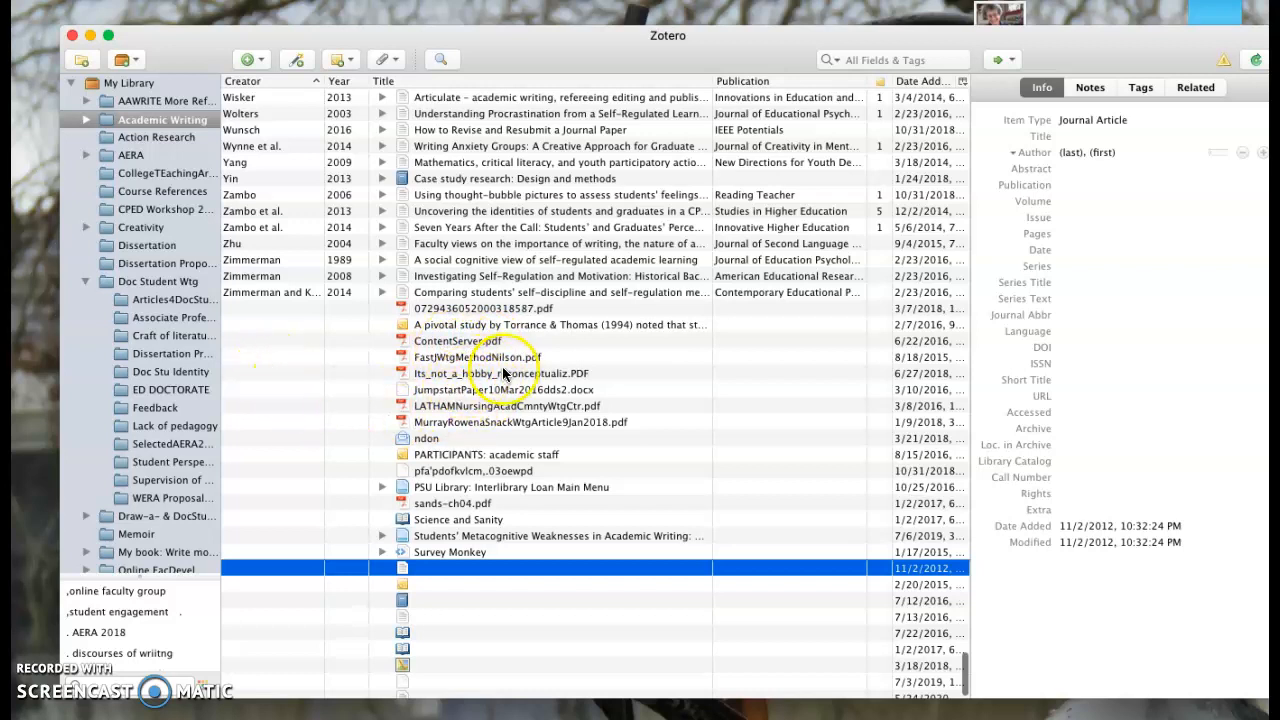
Open the standalone file 0729436052000318587.pdf to view its first page, and close the document.
double_click(493, 310)
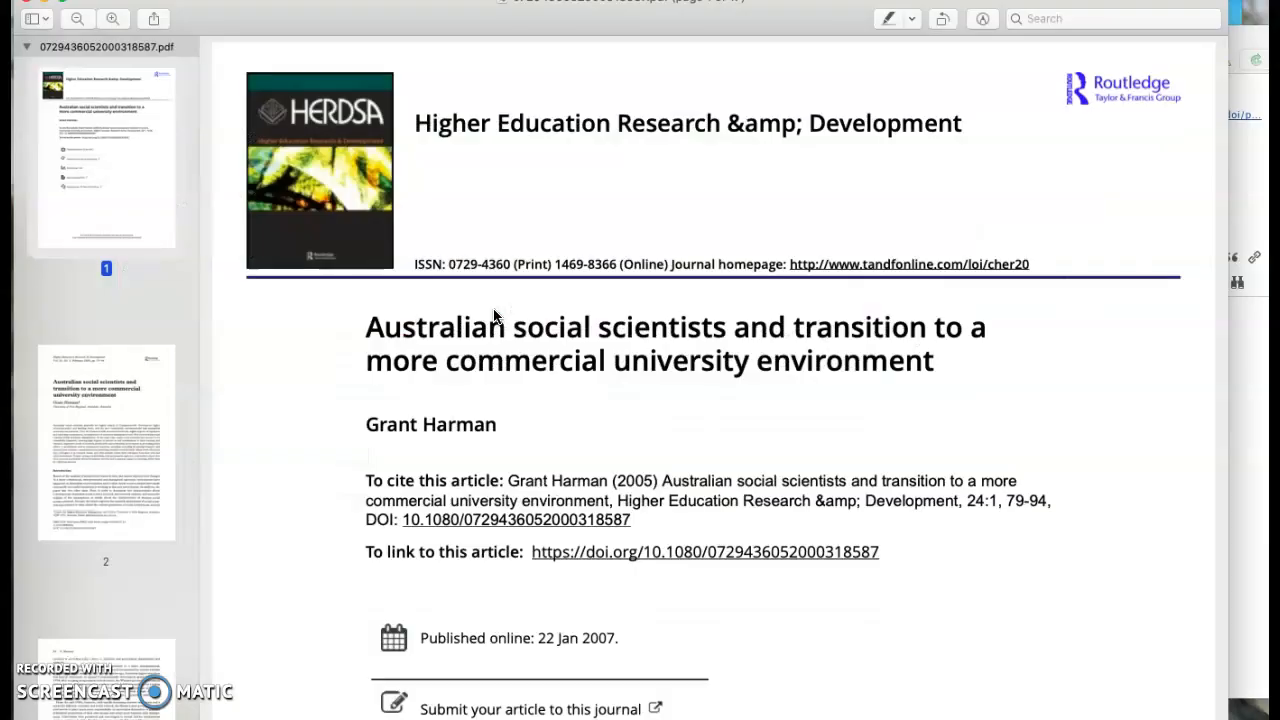
right_click(493, 313)
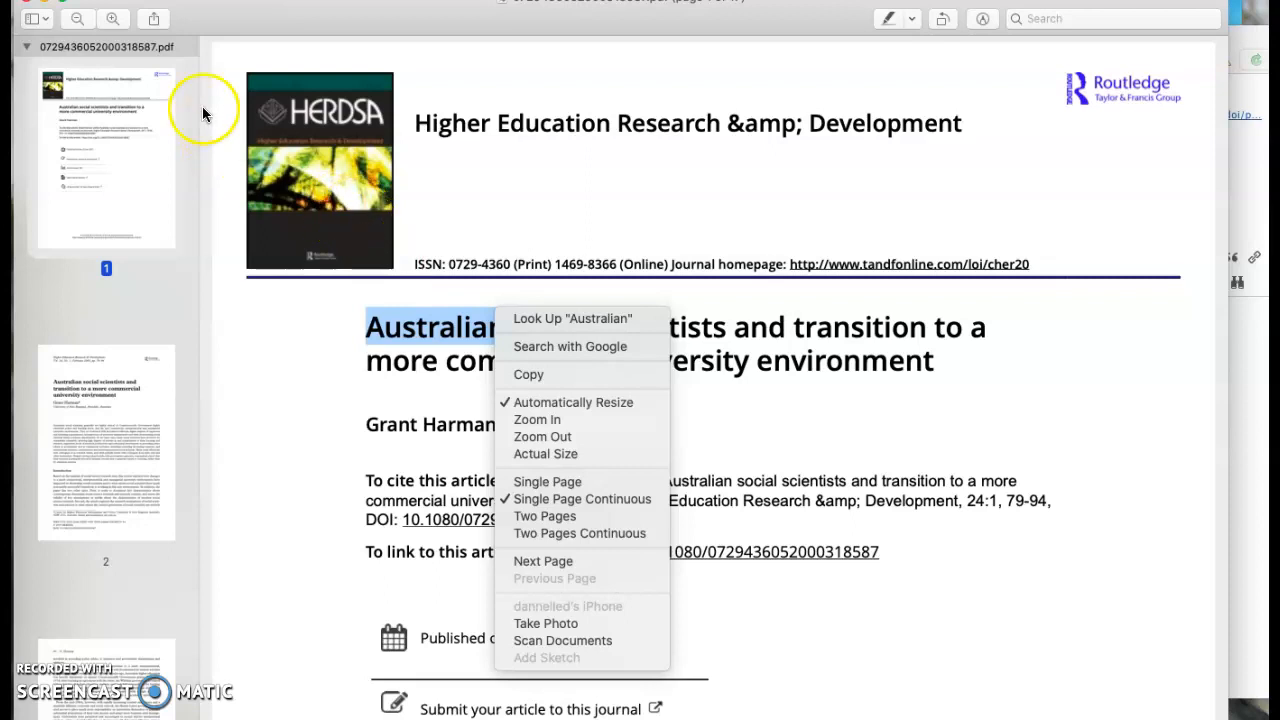
click(27, 2)
click(27, 2)
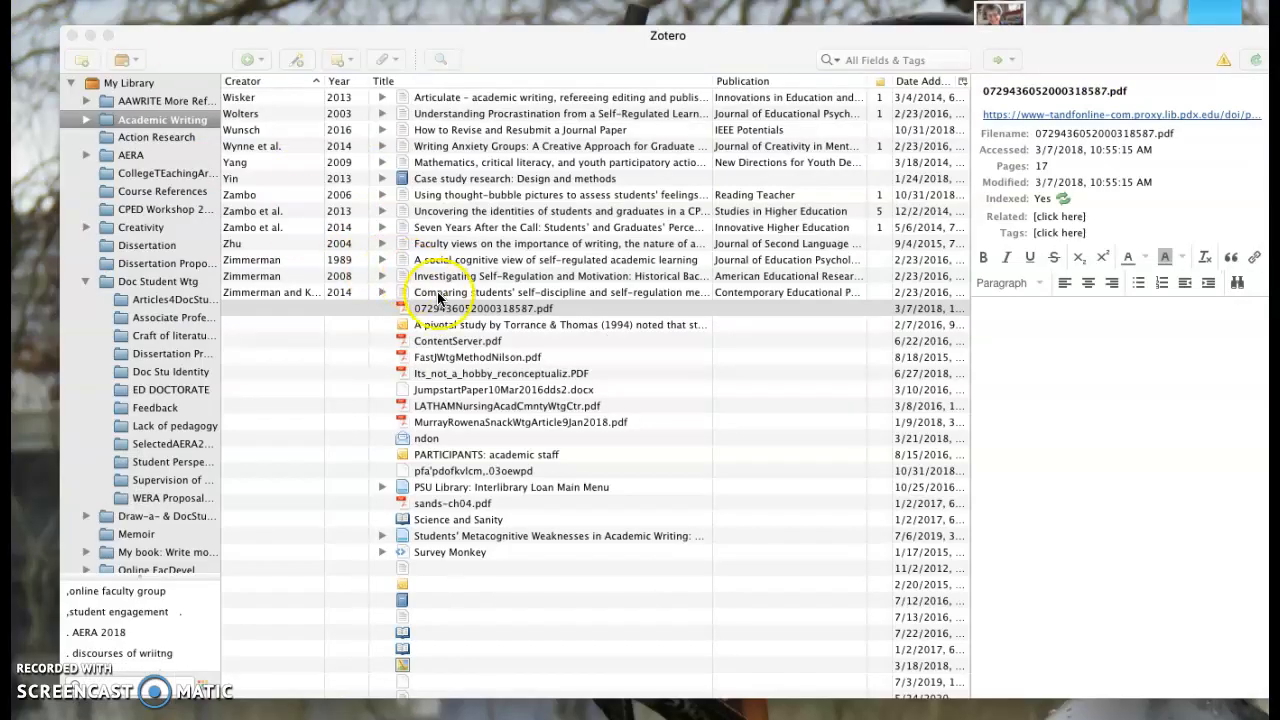
Retrieve metadata for 0729436052000318587.pdf, and close the retrieval report and the Zotero window.
right_click(463, 311)
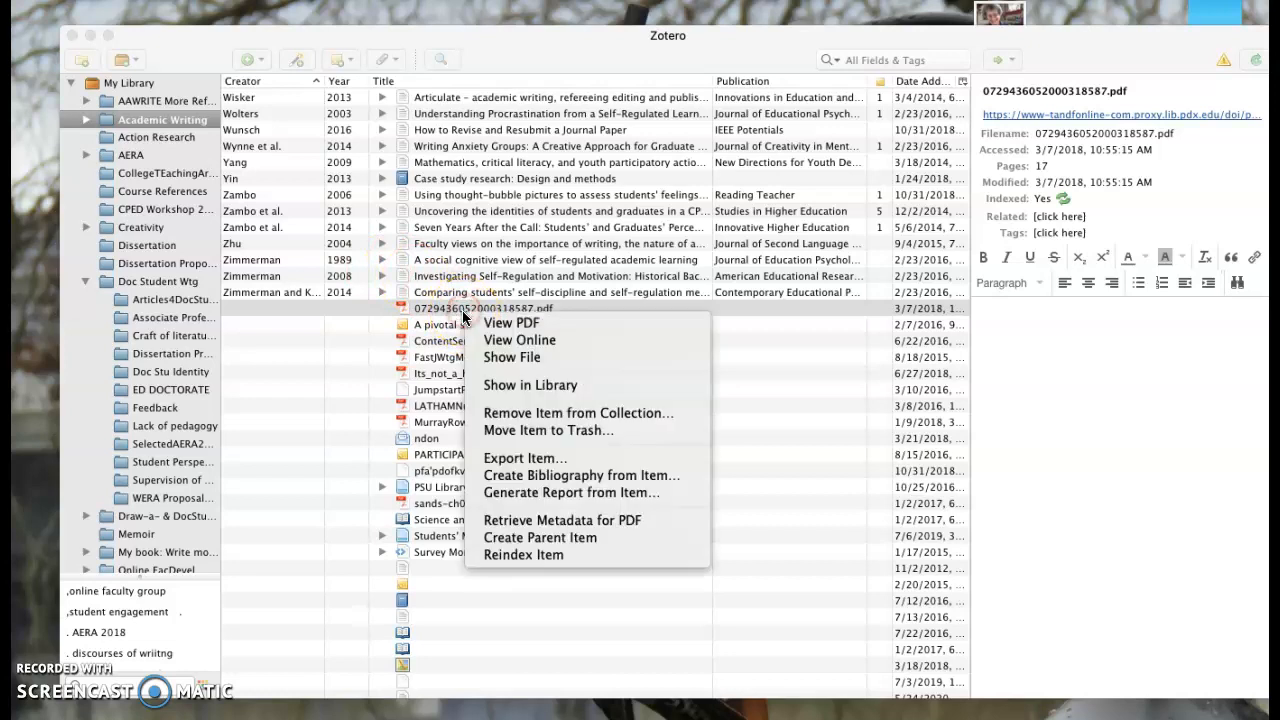
click(519, 522)
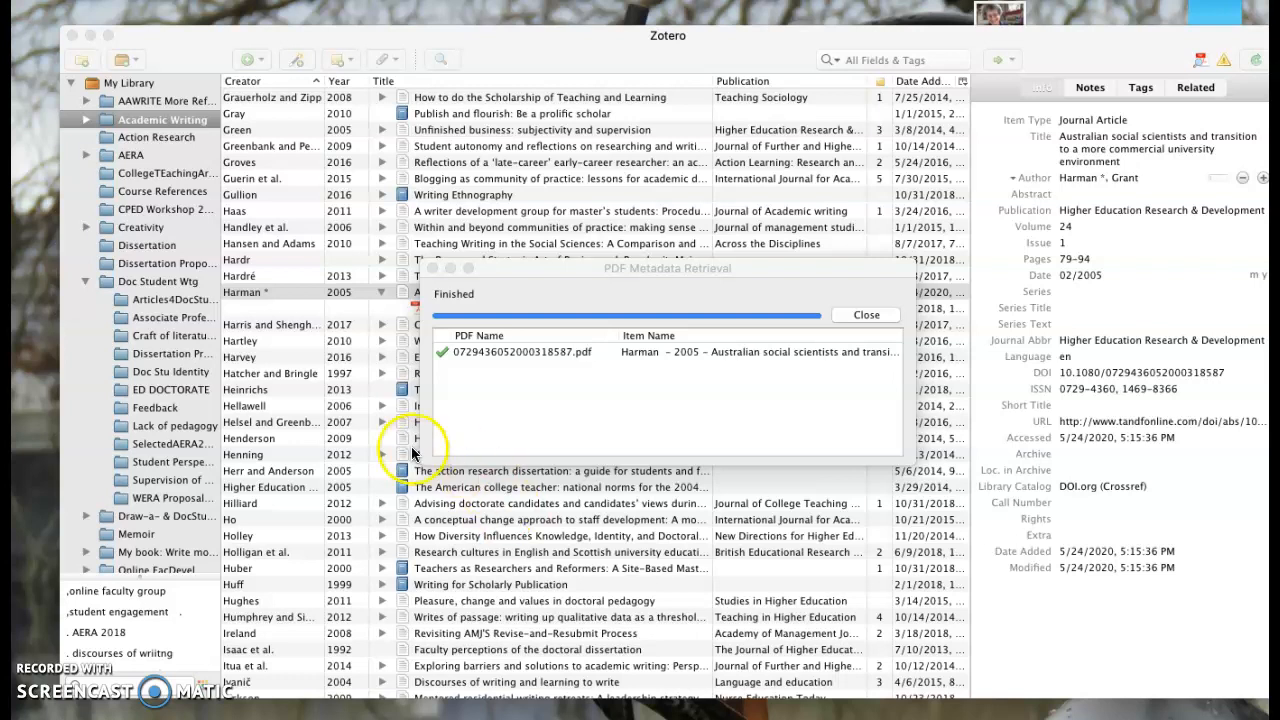
click(874, 317)
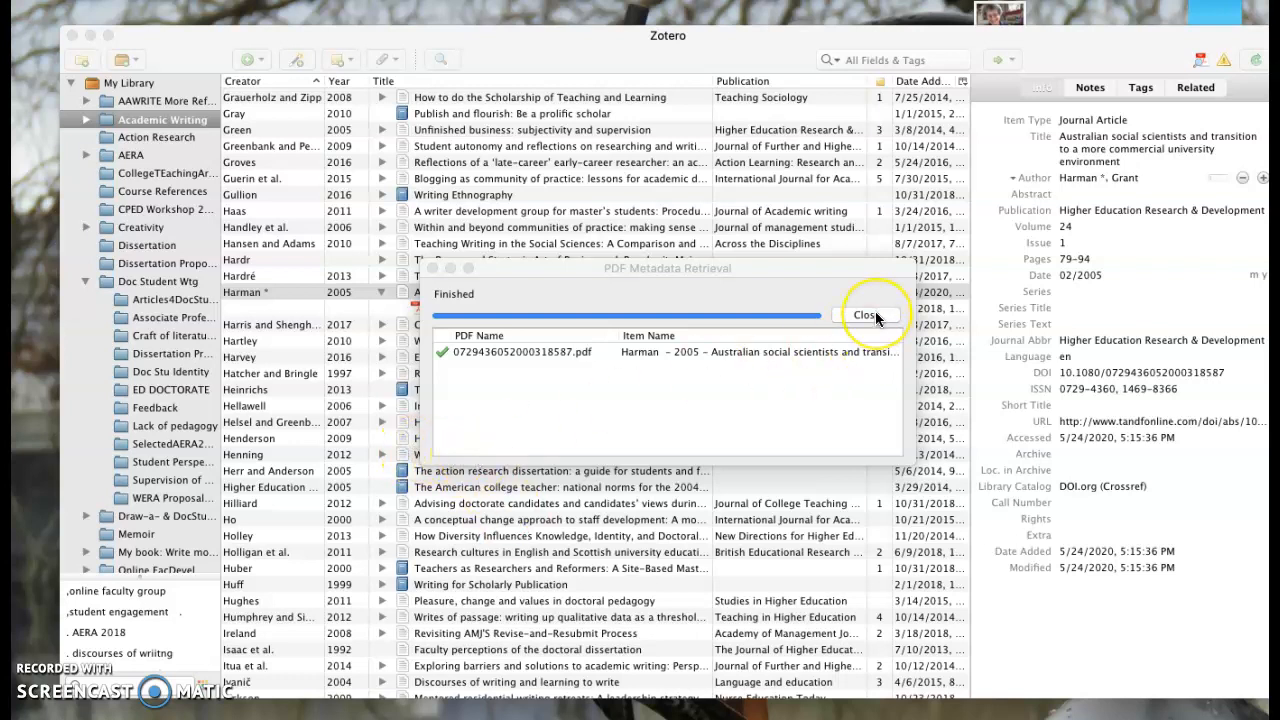
click(866, 316)
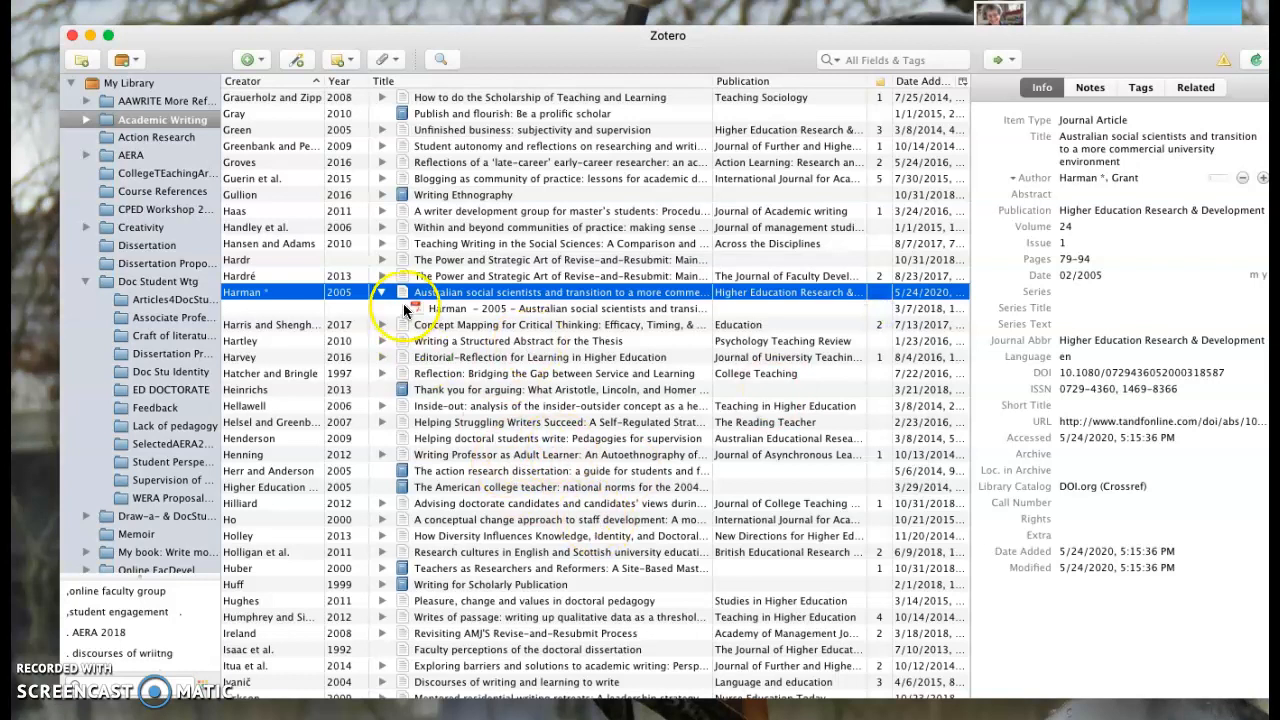
click(72, 37)
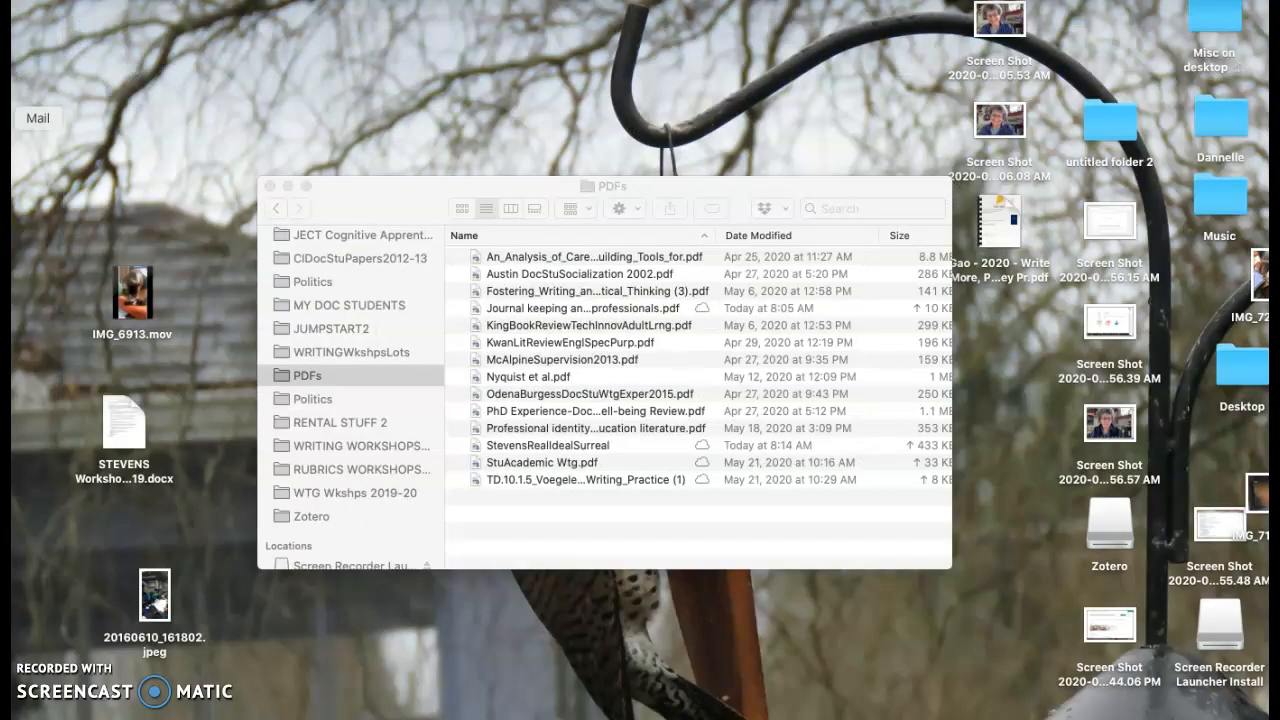